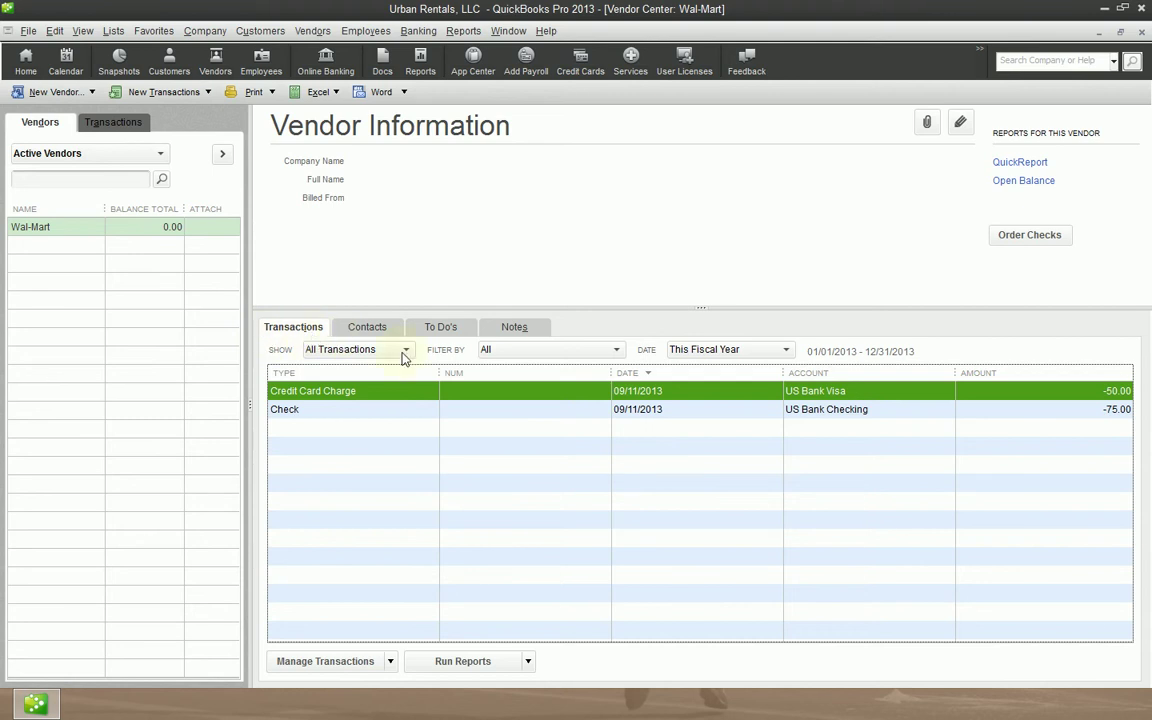
# Step: Try to delete the Wal-Mart vendor from the vendor list, and cancel making it inactive
pyautogui.click(100, 226)
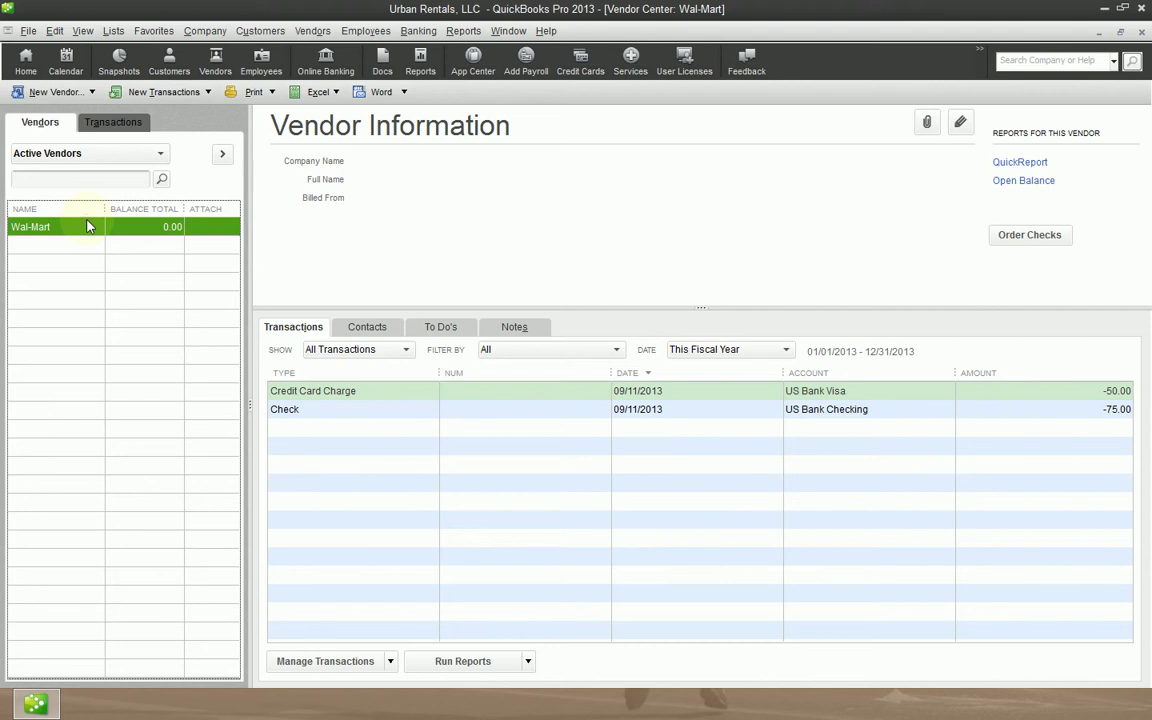
pyautogui.click(1031, 398)
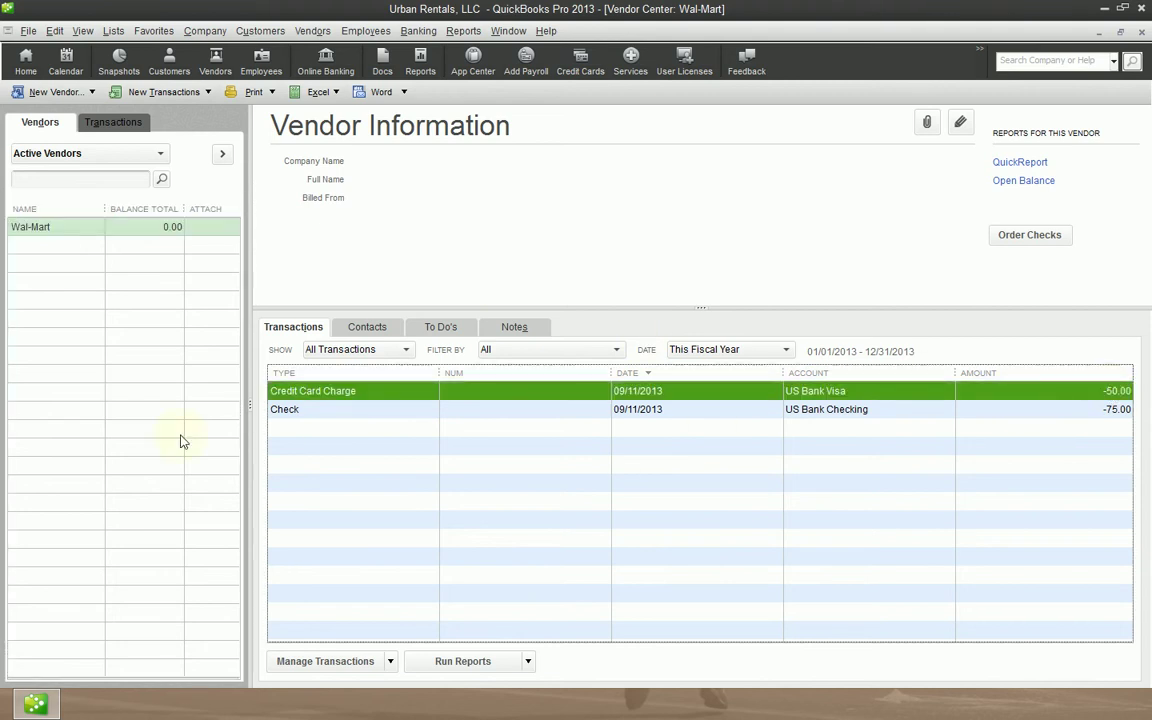
pyautogui.click(306, 414)
pyautogui.click(351, 397)
pyautogui.click(344, 412)
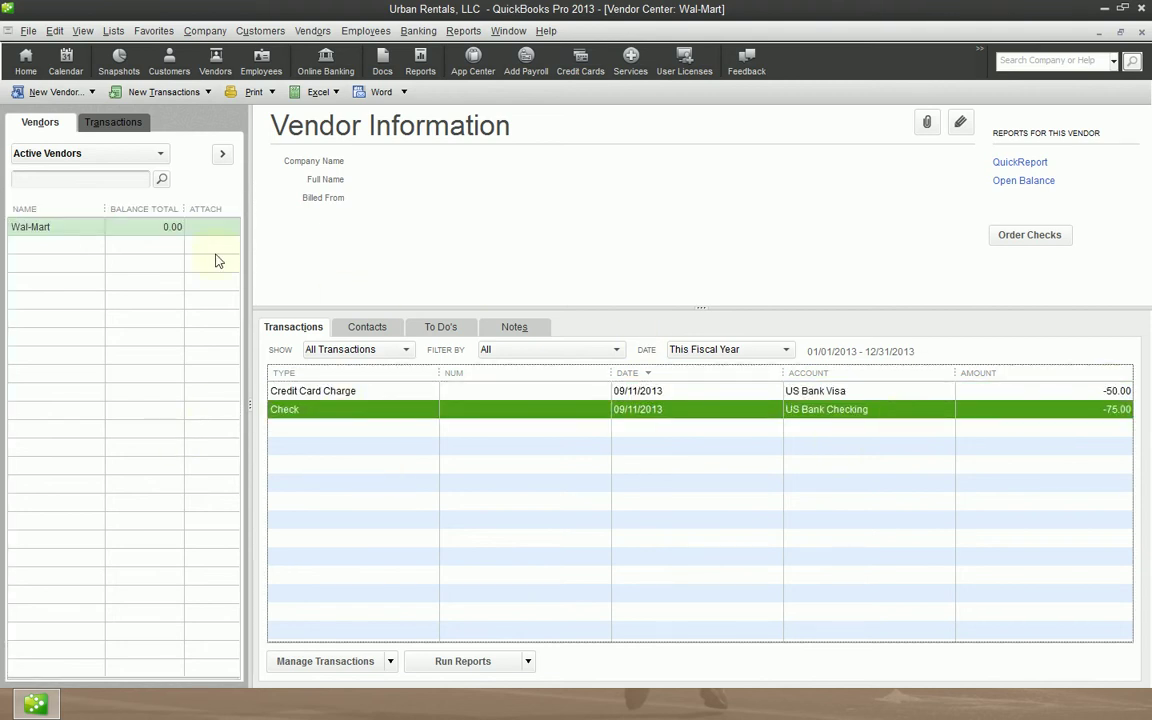
pyautogui.click(190, 228)
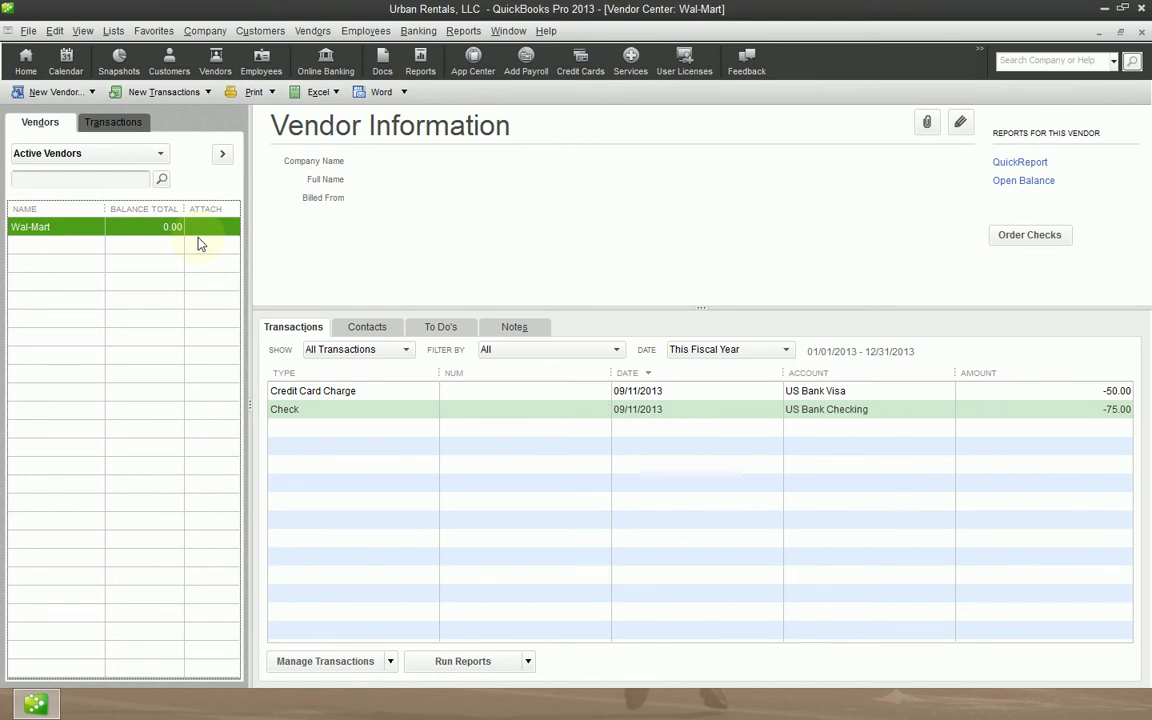
pyautogui.hotkey('ctrl', 'd')
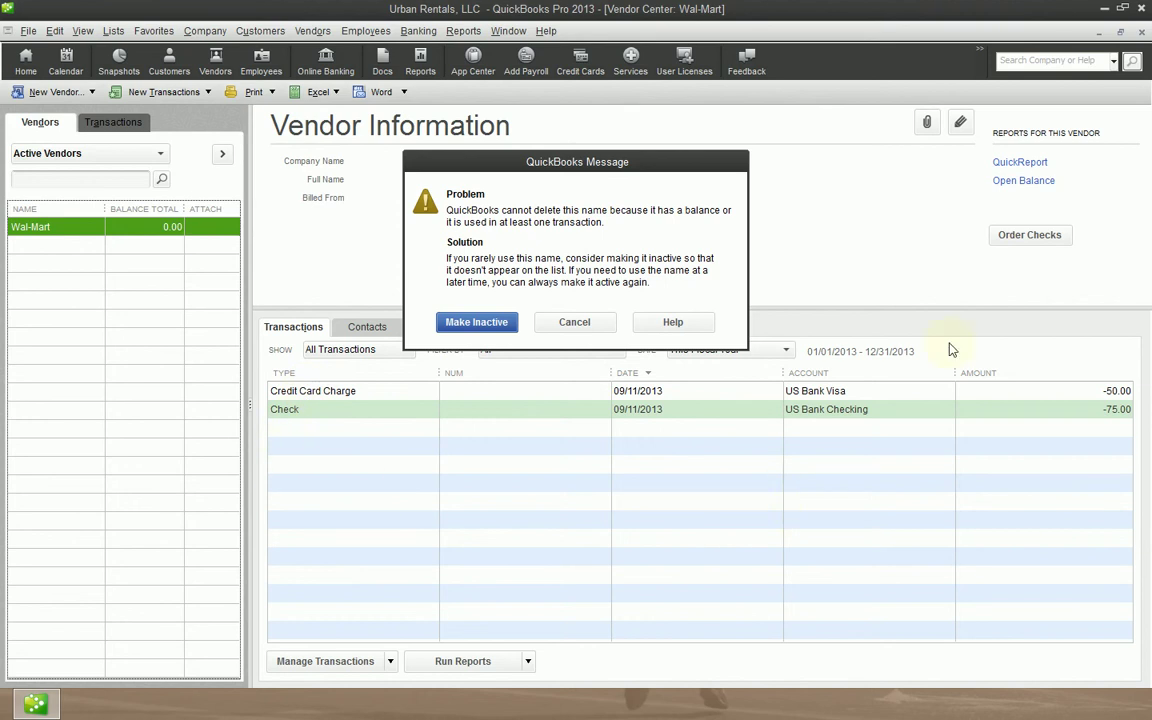
pyautogui.click(581, 326)
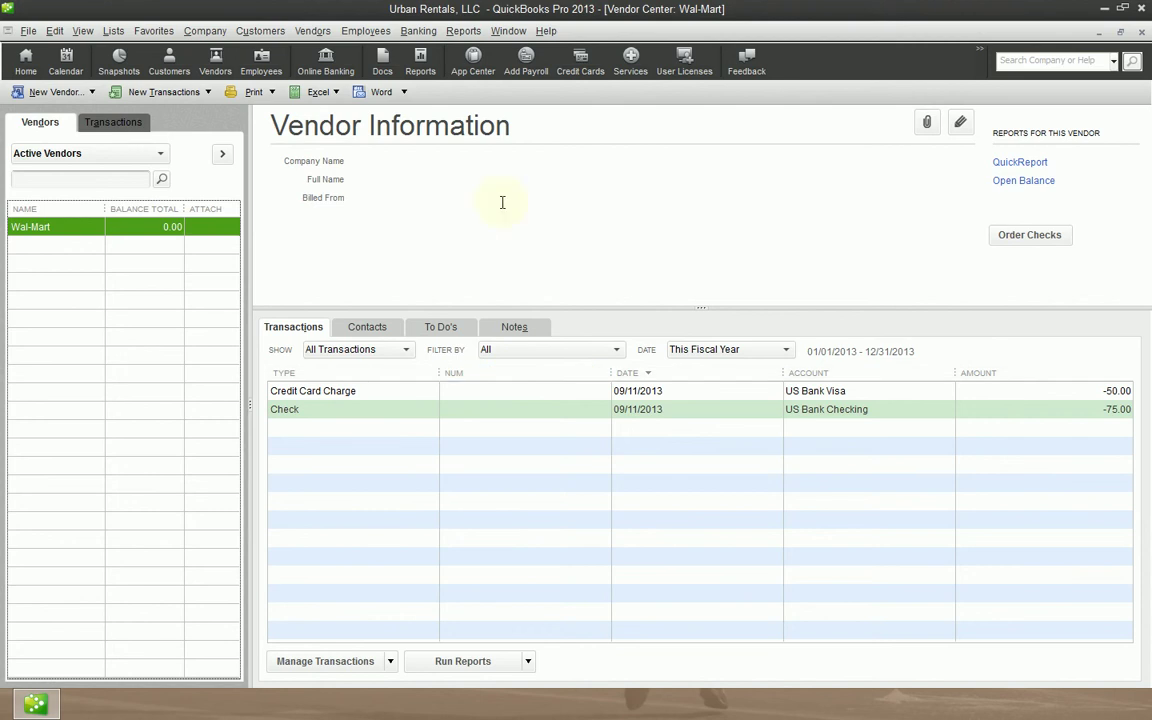
pyautogui.click(471, 34)
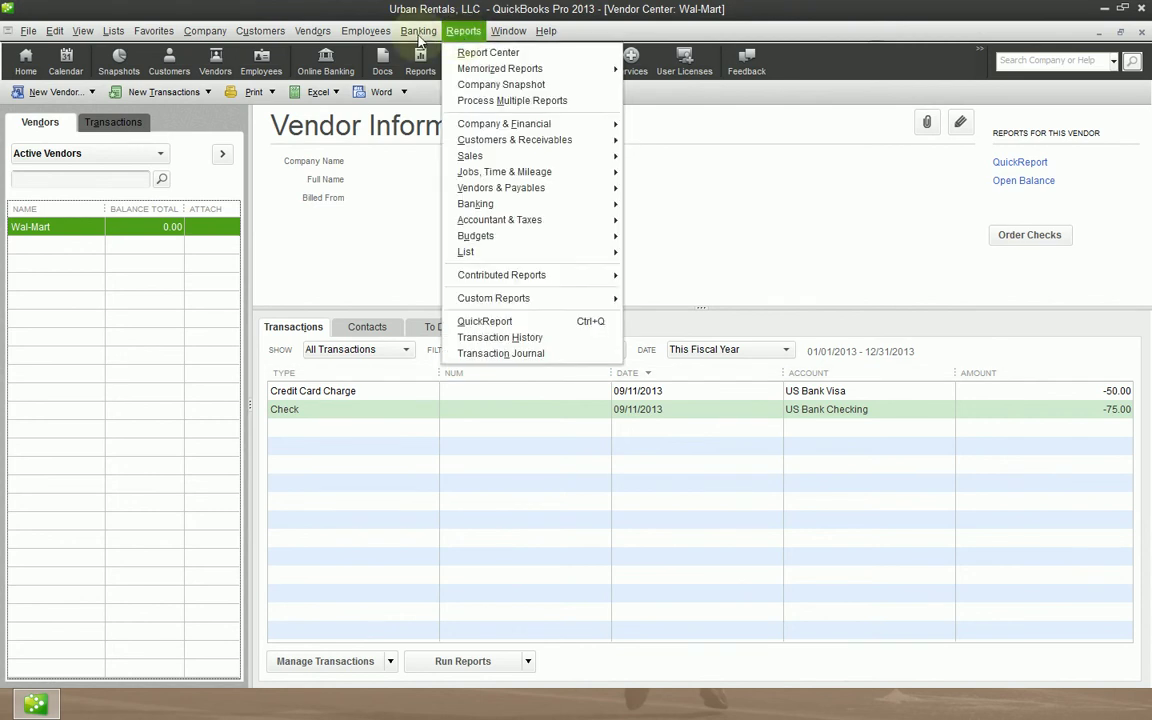
pyautogui.moveTo(418, 31)
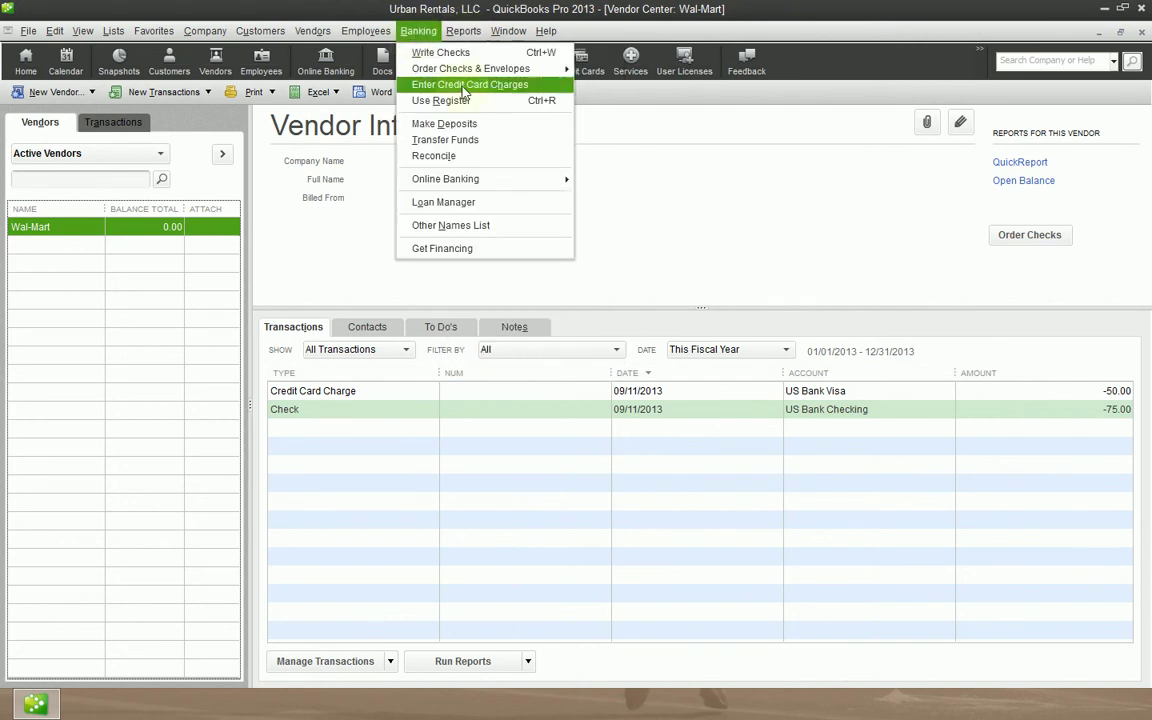
pyautogui.click(506, 122)
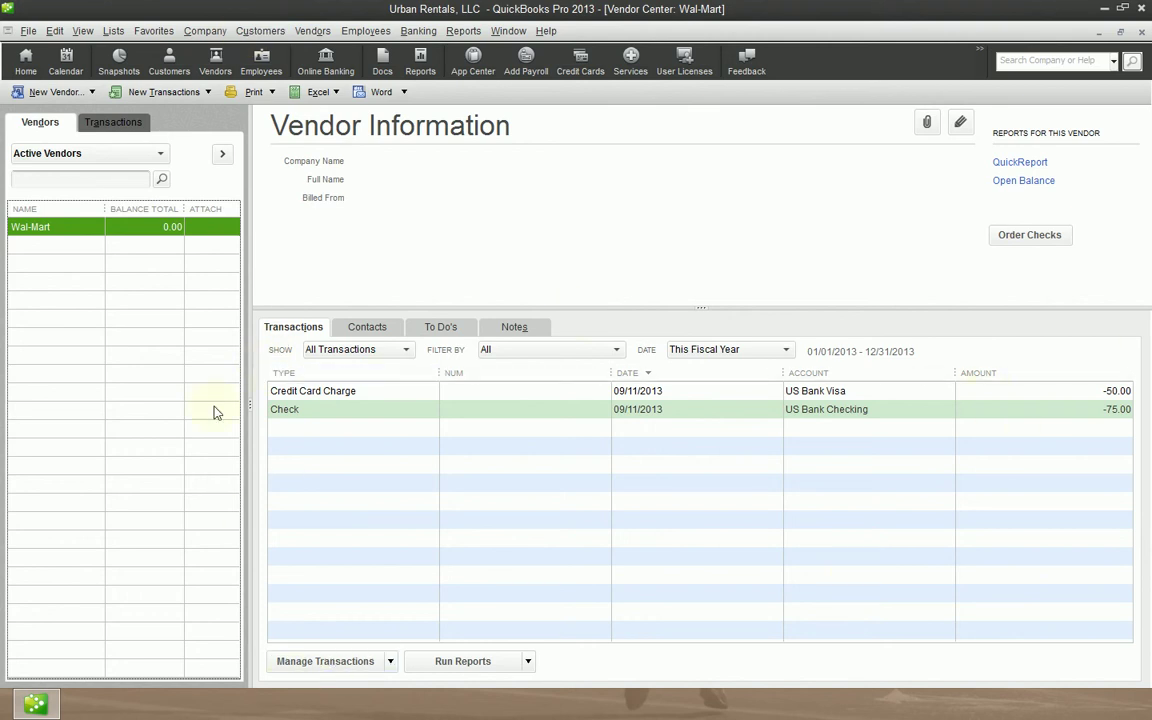
# Step: List all of Wal-Mart's transaction types without a filter and set the date range to All
pyautogui.click(385, 352)
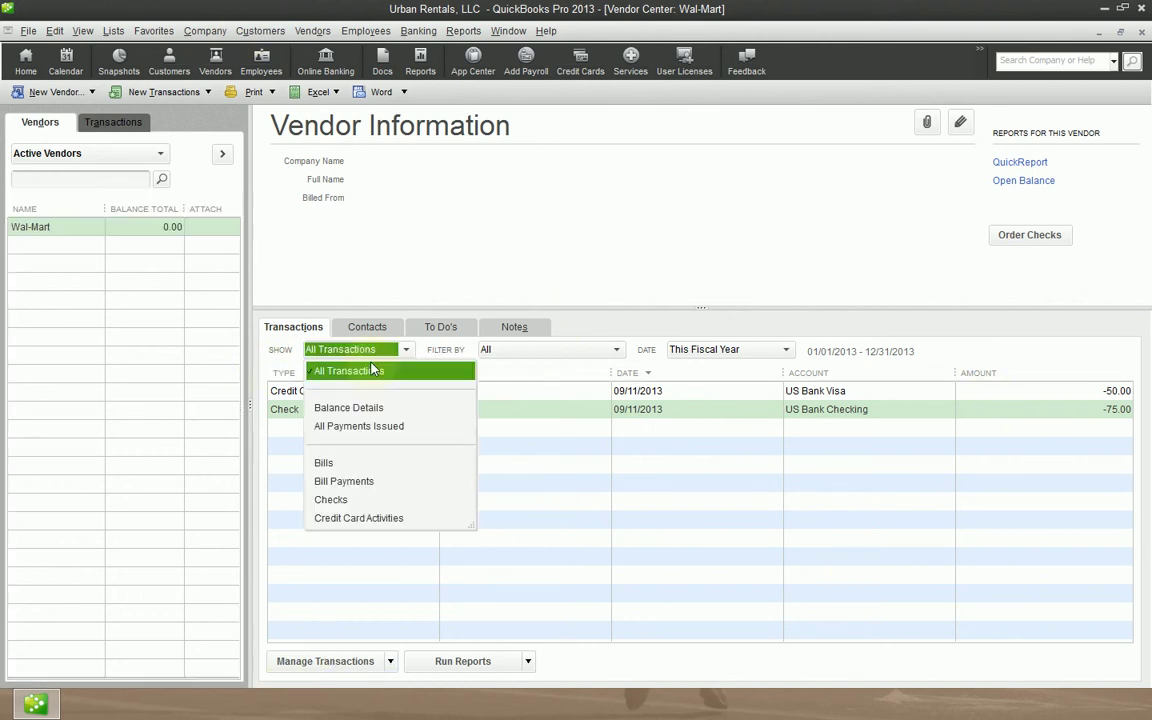
pyautogui.click(372, 370)
pyautogui.click(586, 350)
pyautogui.click(576, 372)
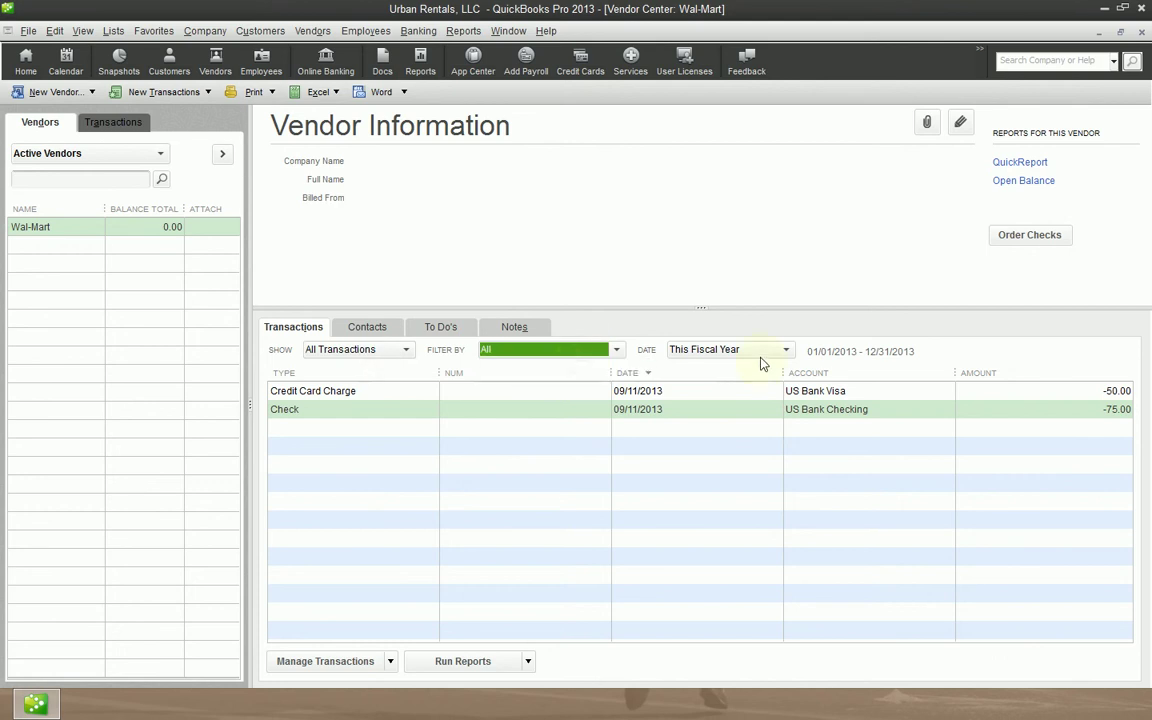
pyautogui.click(758, 352)
pyautogui.scroll(1, 822, 380)
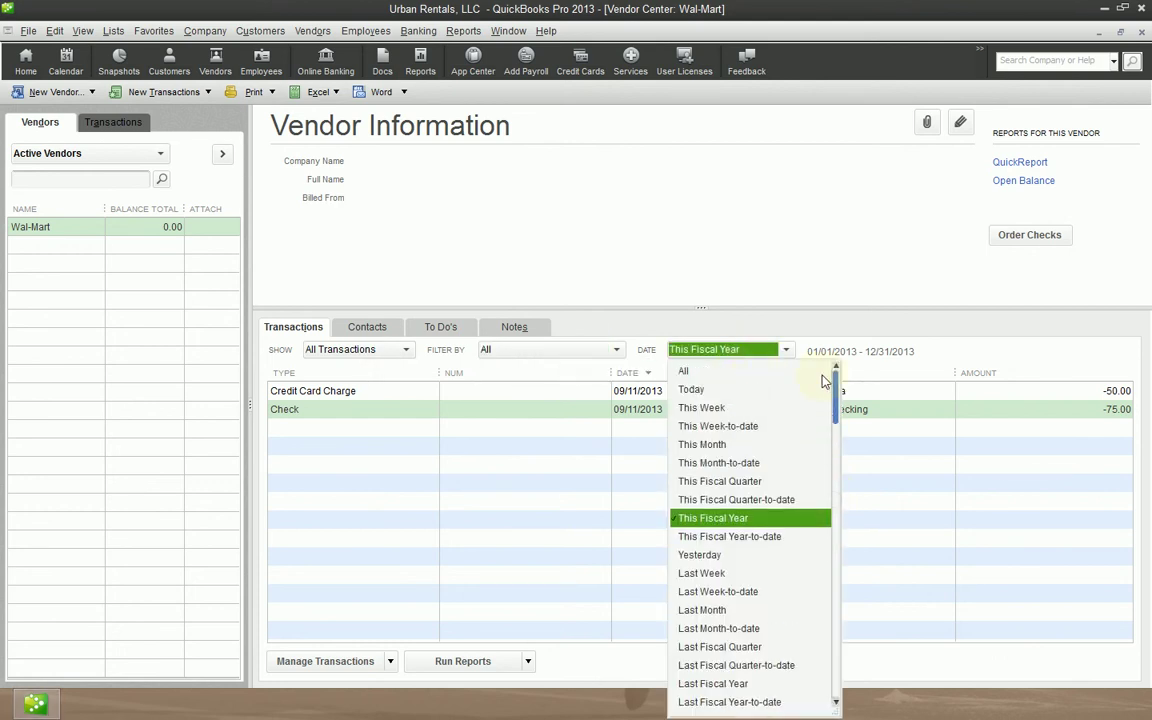
pyautogui.click(688, 371)
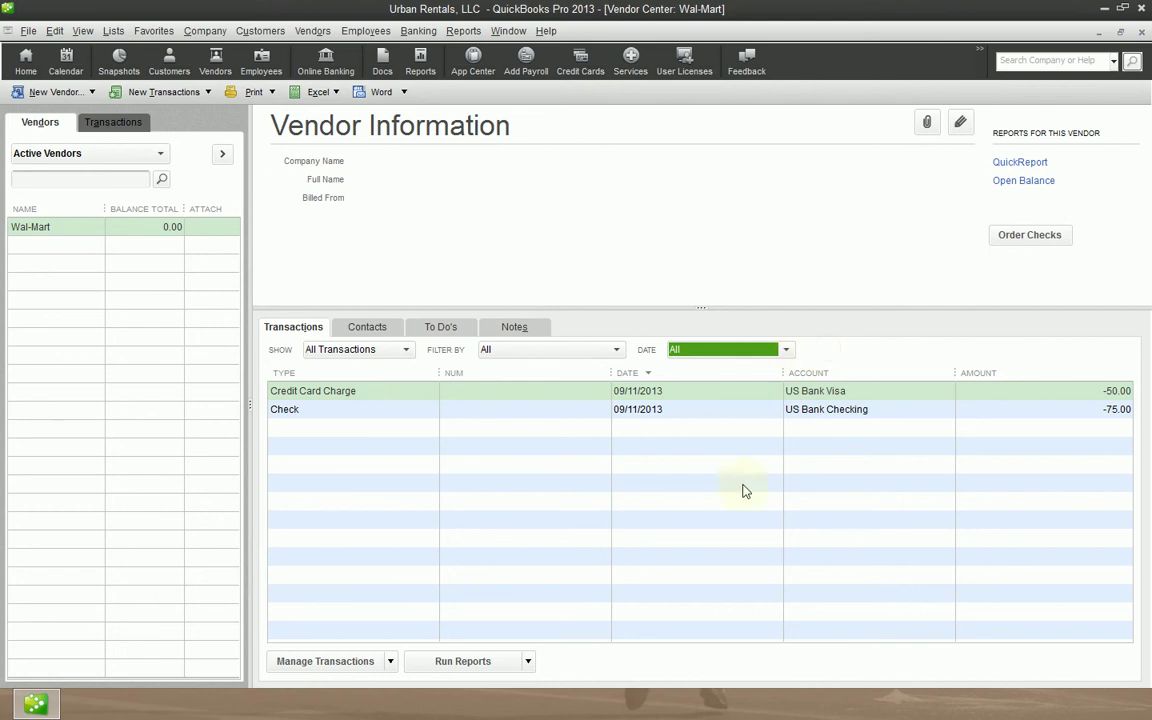
# Step: Start a general journal entry with an 80.00 debit to Advertising and Promotion, assigned to the name Wal-Mart
pyautogui.click(204, 30)
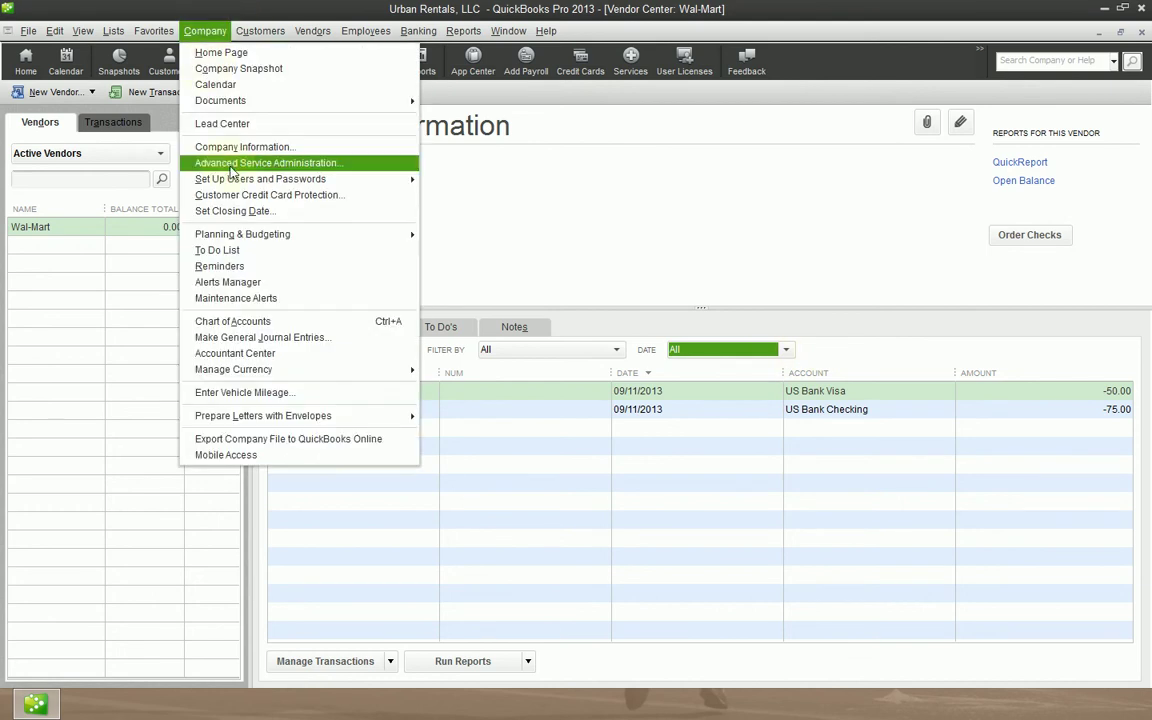
pyautogui.click(311, 337)
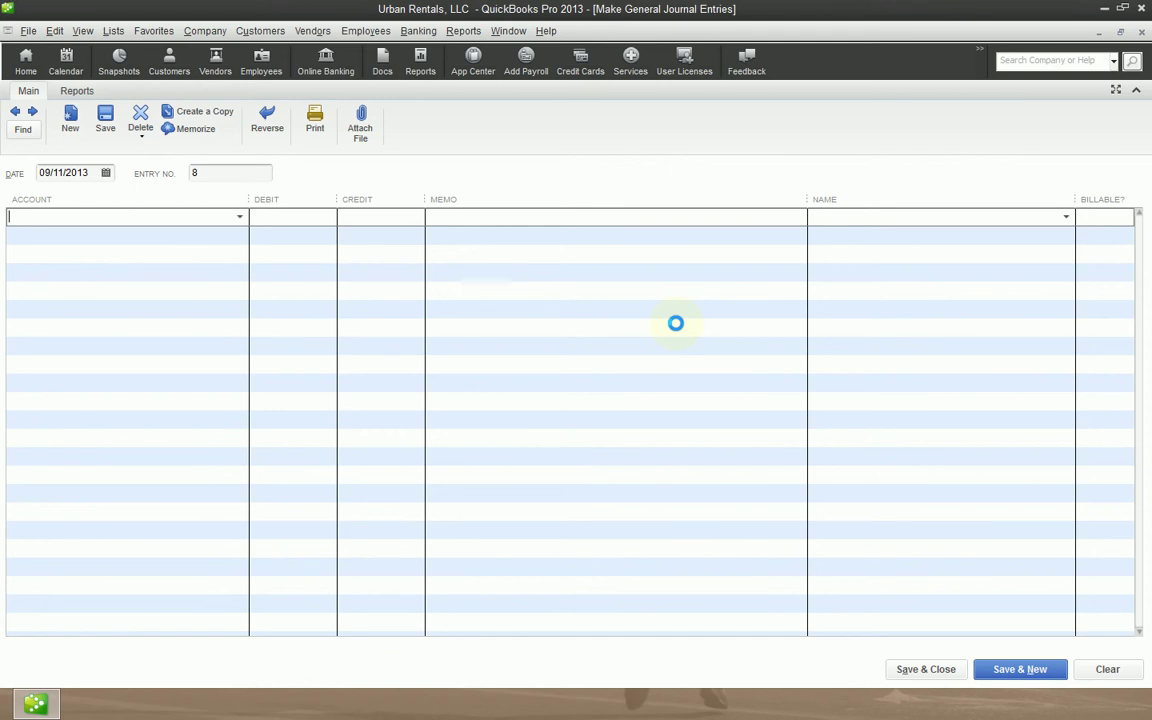
pyautogui.write('Advertising and Promotion')
pyautogui.press('Tab')
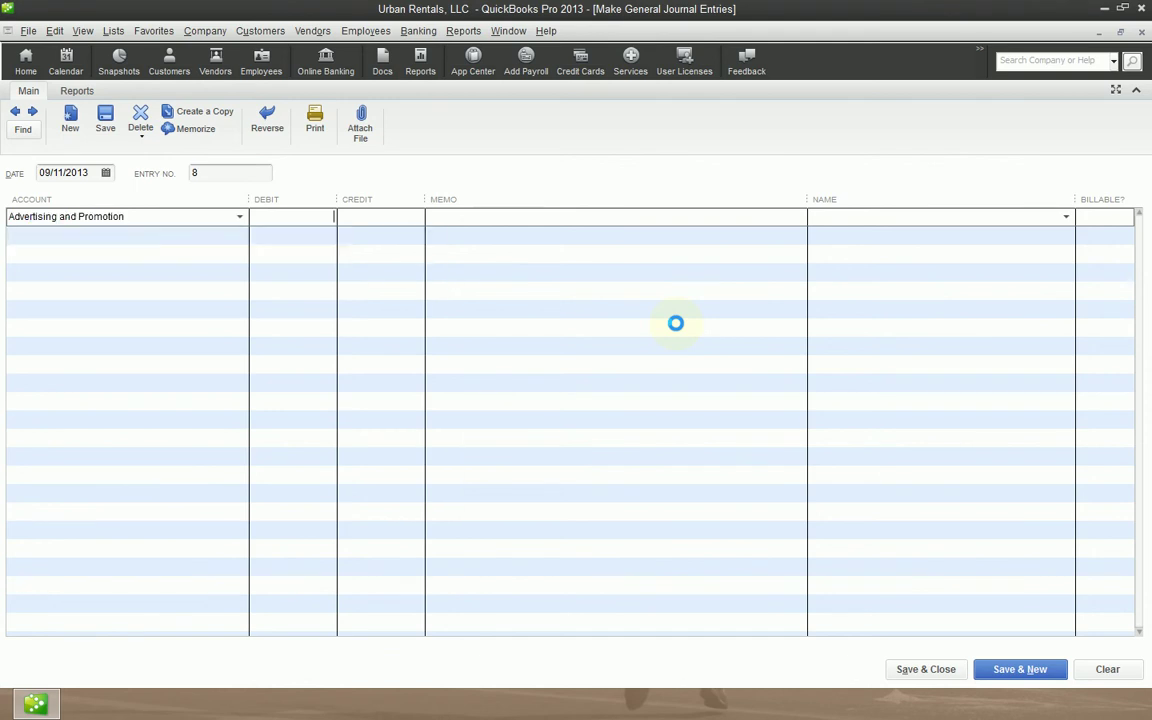
pyautogui.write('80')
pyautogui.press('Tab')
pyautogui.press('Tab')
pyautogui.write('Wal')
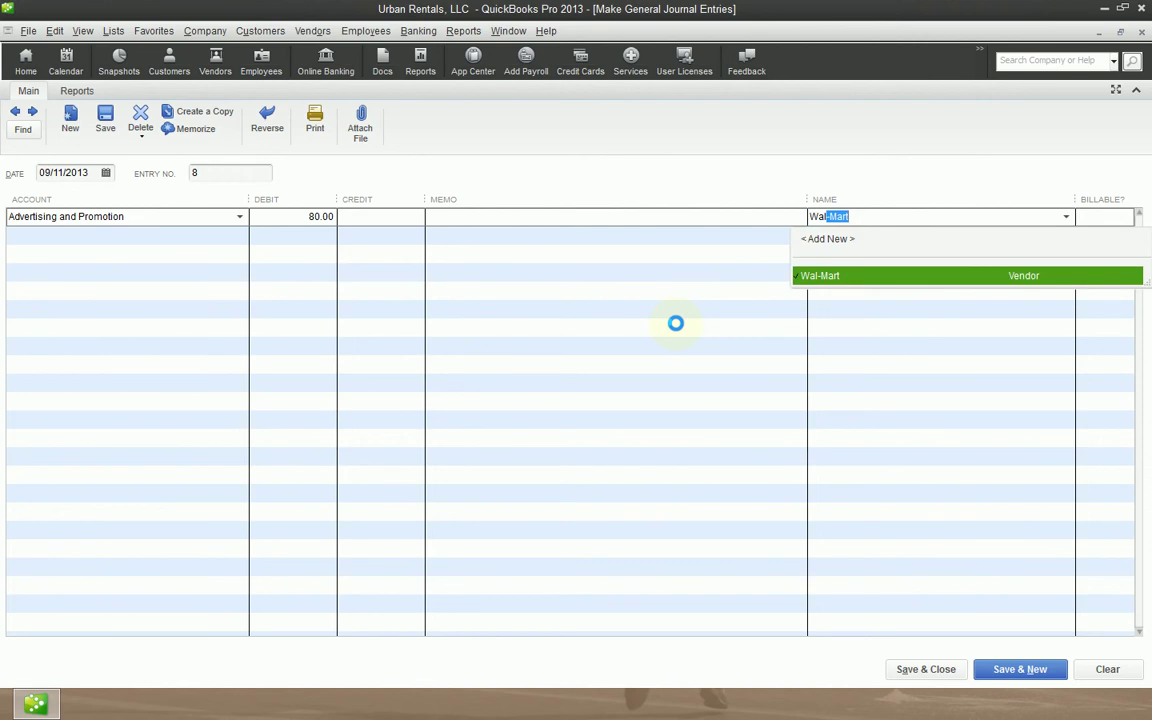
pyautogui.press('Tab')
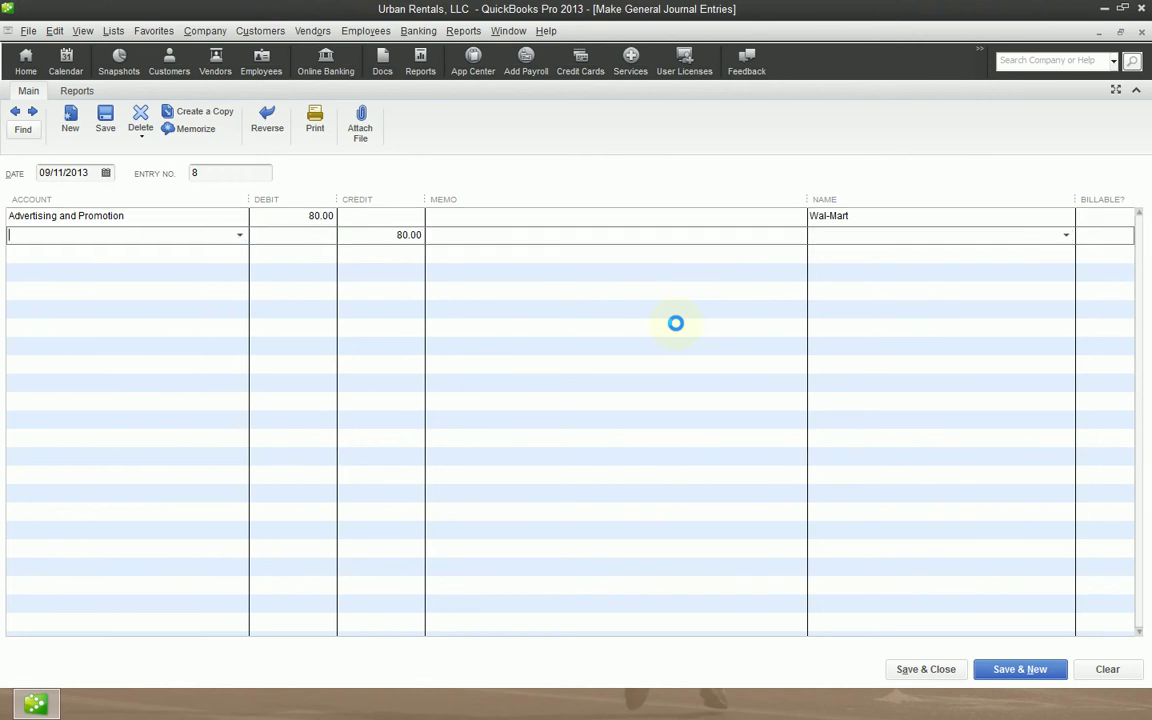
# Step: Complete the journal entry with an 80.00 credit to US Bank Checking, also under Wal-Mart, and save it
pyautogui.write('US')
pyautogui.press('Tab')
pyautogui.press('Tab')
pyautogui.press('Tab')
pyautogui.press('Tab')
pyautogui.write('Wal')
pyautogui.press('Tab')
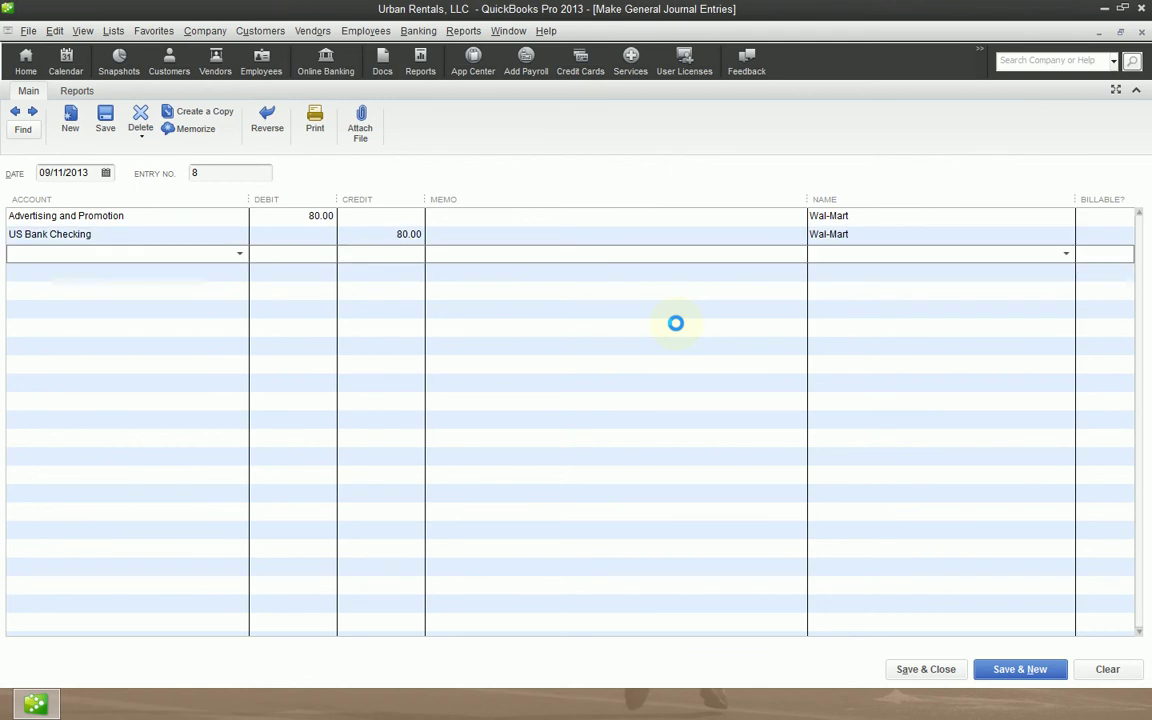
pyautogui.hotkey('alt', 'n')
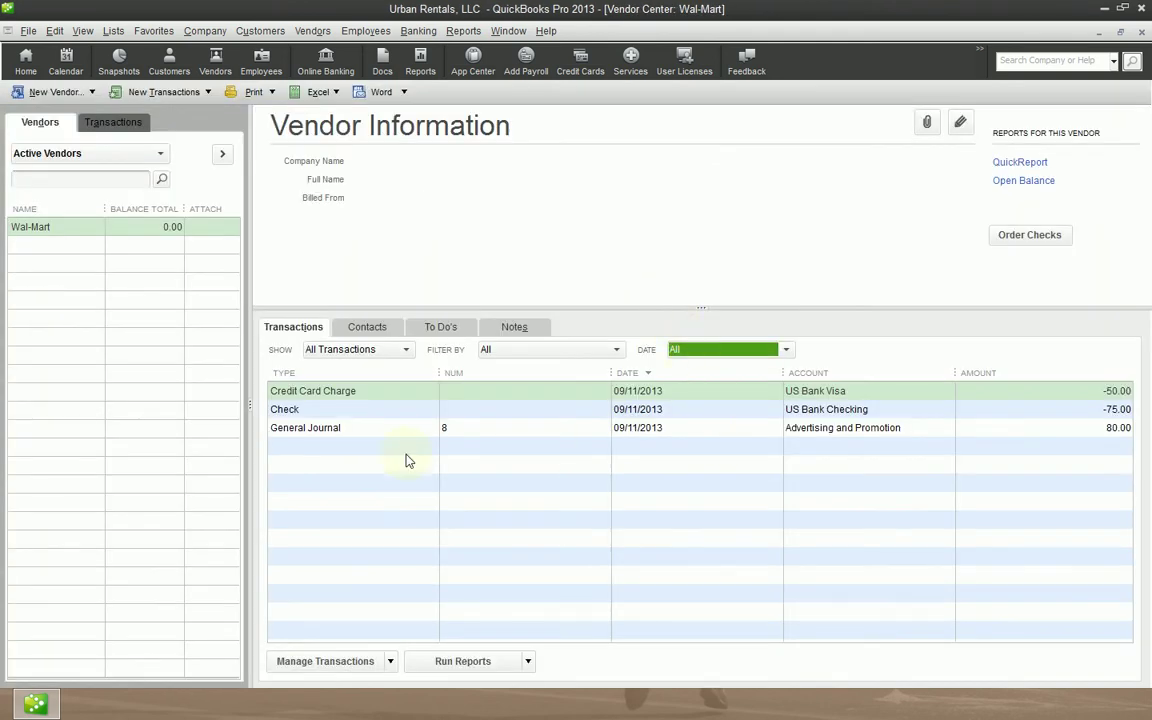
# Step: Remove the Wal-Mart name from the Advertising and Promotion line of general journal entry 8 and record the change
pyautogui.click(312, 434)
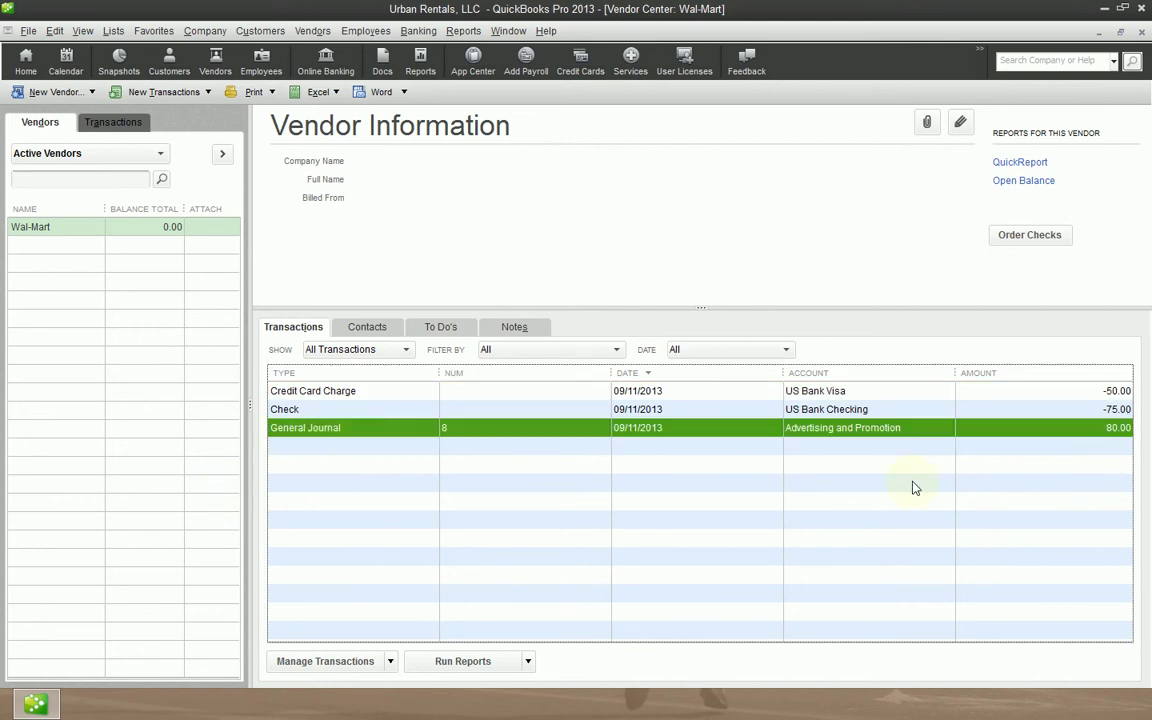
pyautogui.click(65, 228)
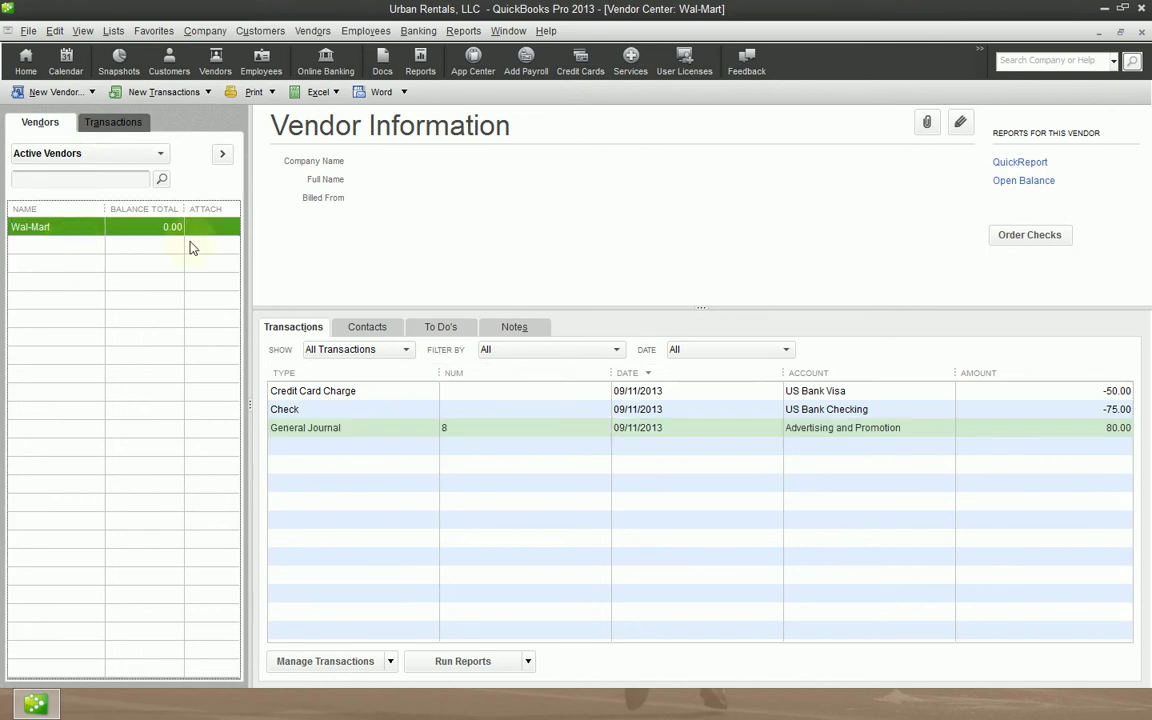
pyautogui.click(509, 428)
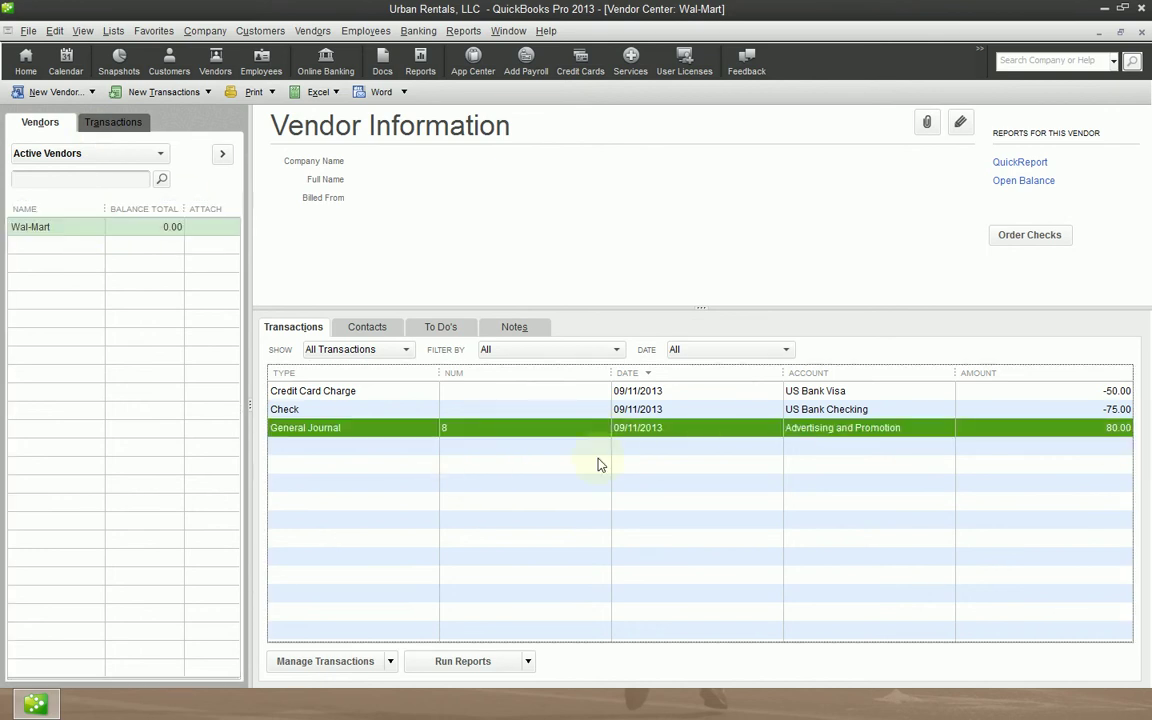
pyautogui.doubleClick(377, 431)
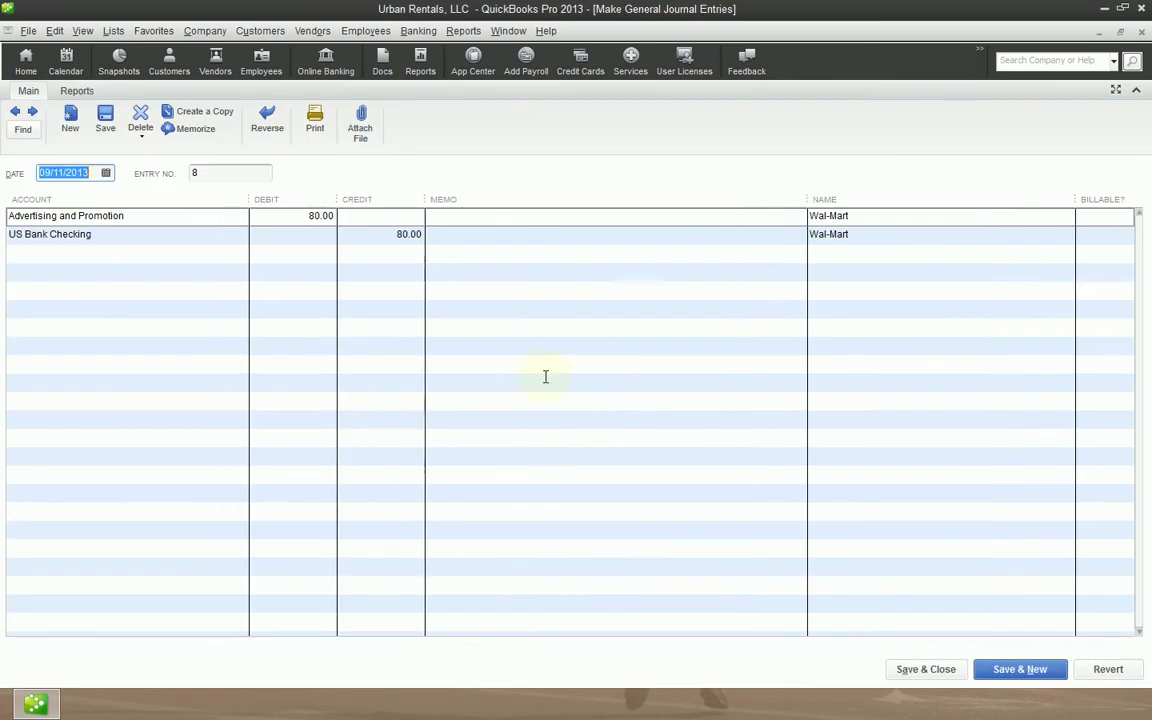
pyautogui.press('Tab')
pyautogui.press('Tab')
pyautogui.press('Tab')
pyautogui.press('Tab')
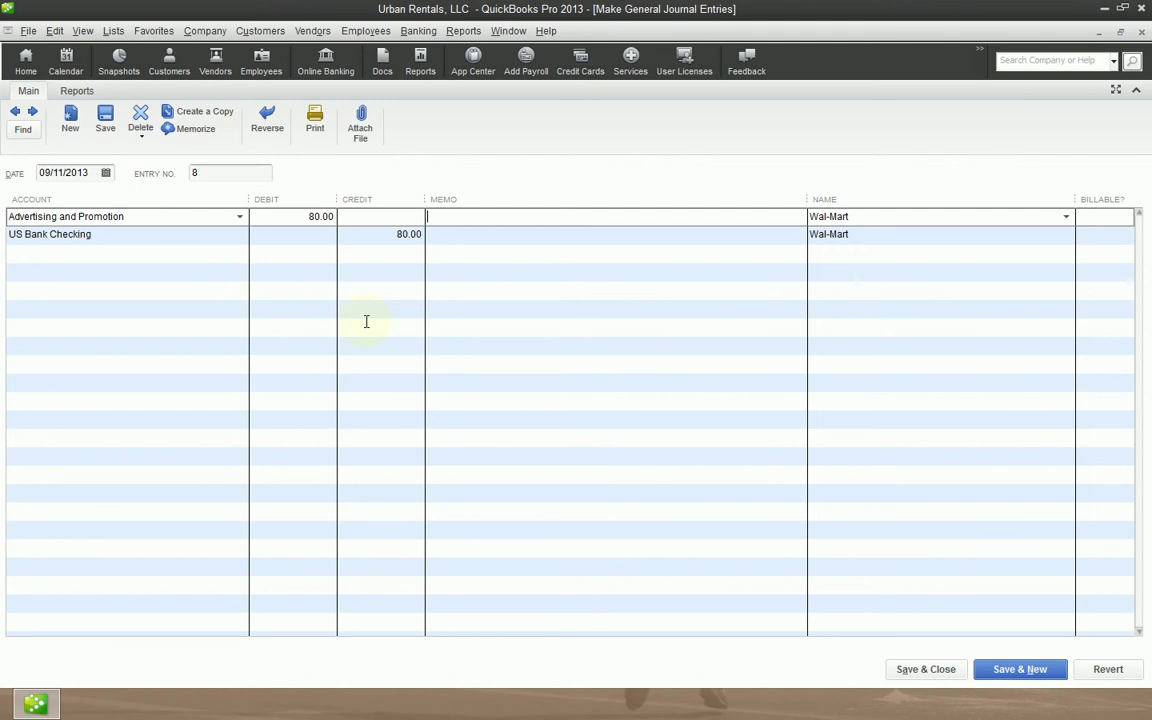
pyautogui.press('BackSpace')
pyautogui.press('Escape')
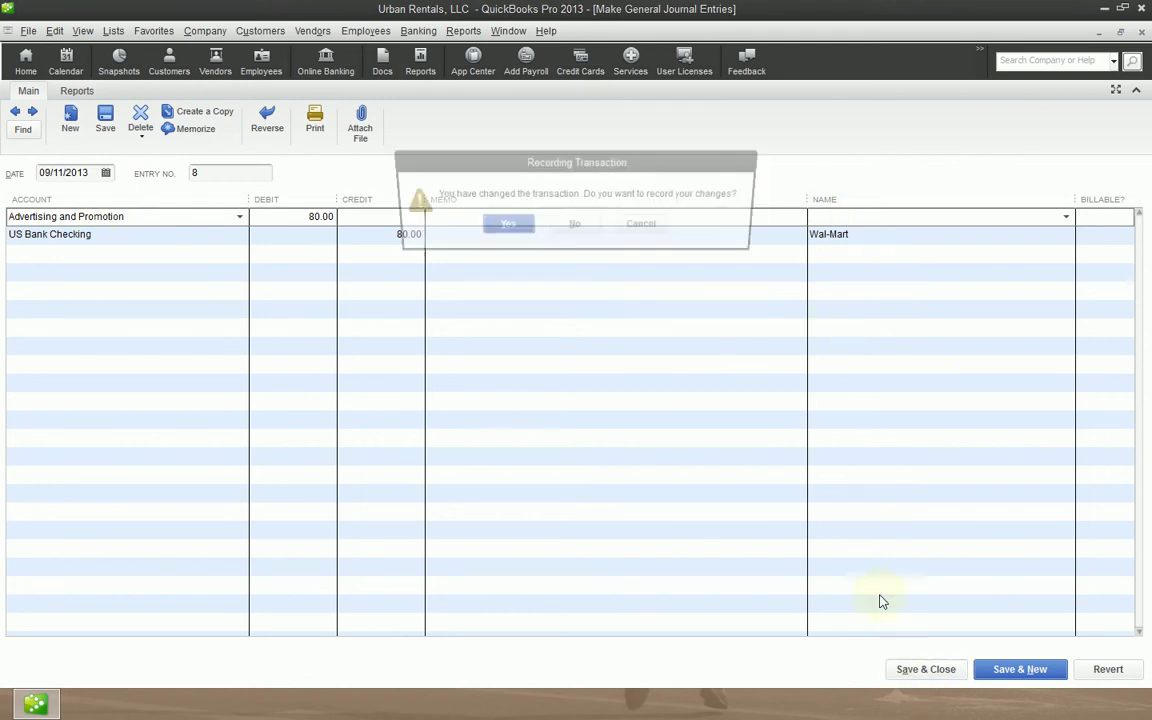
pyautogui.press('Return')
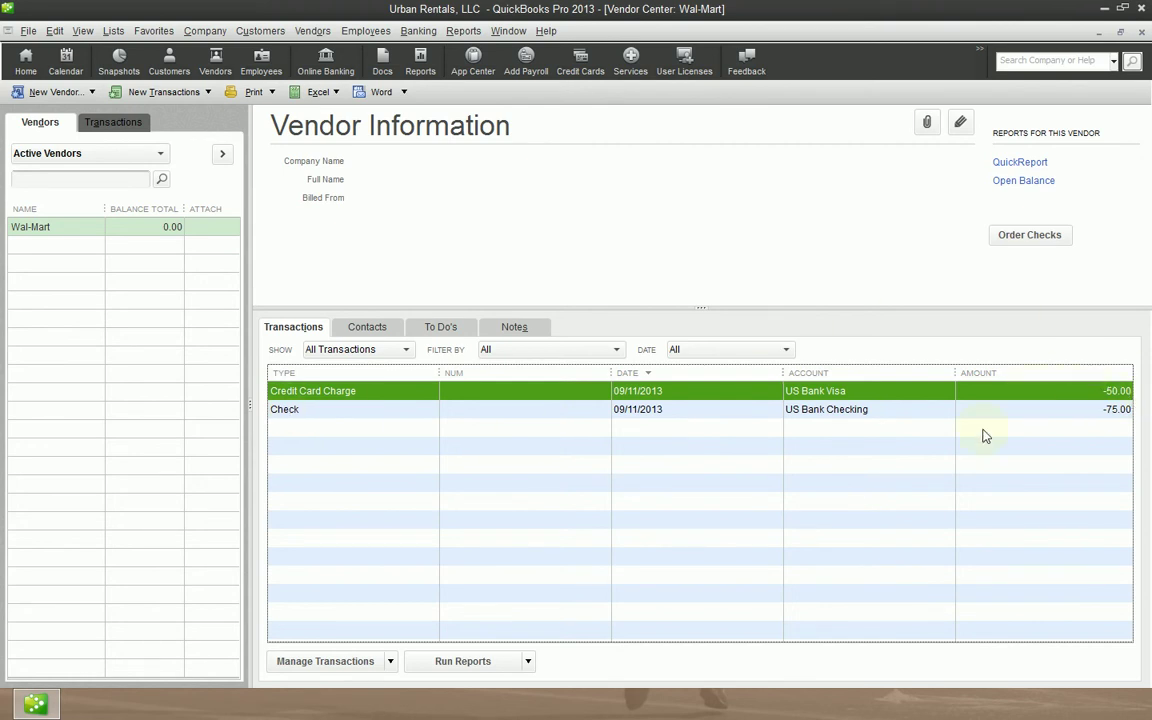
# Step: Delete Wal-Mart's US Bank Visa credit card charge and its US Bank Checking check
pyautogui.doubleClick(481, 396)
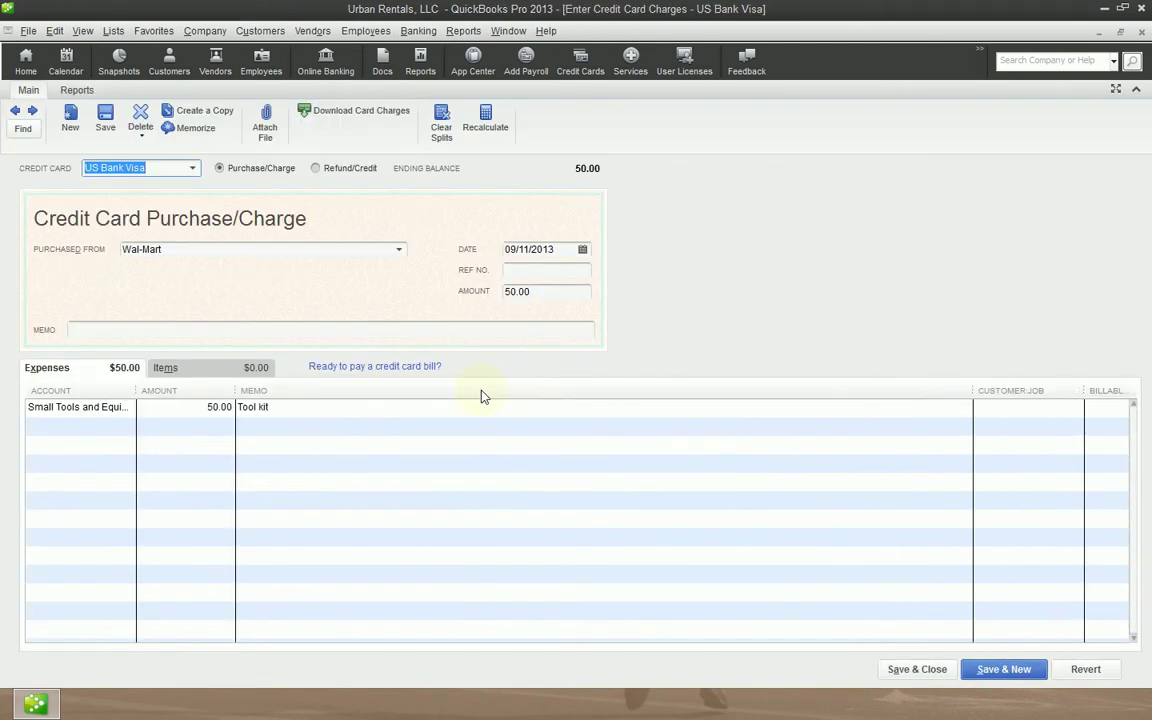
pyautogui.press('Escape')
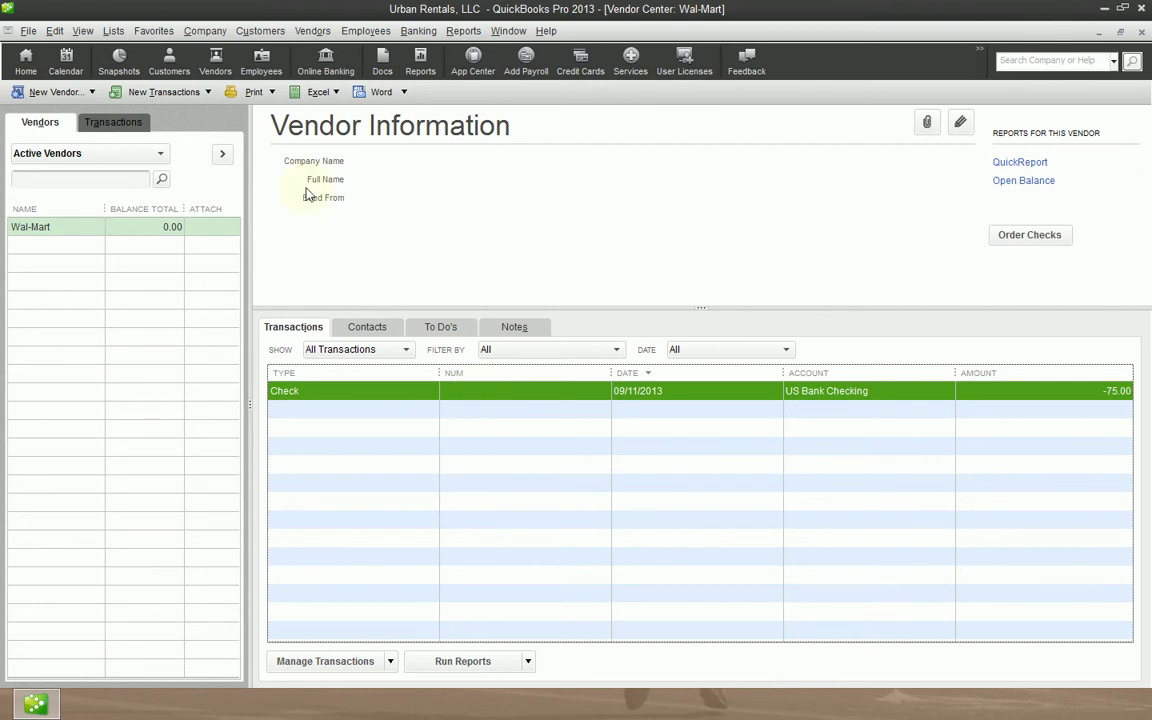
pyautogui.doubleClick(290, 391)
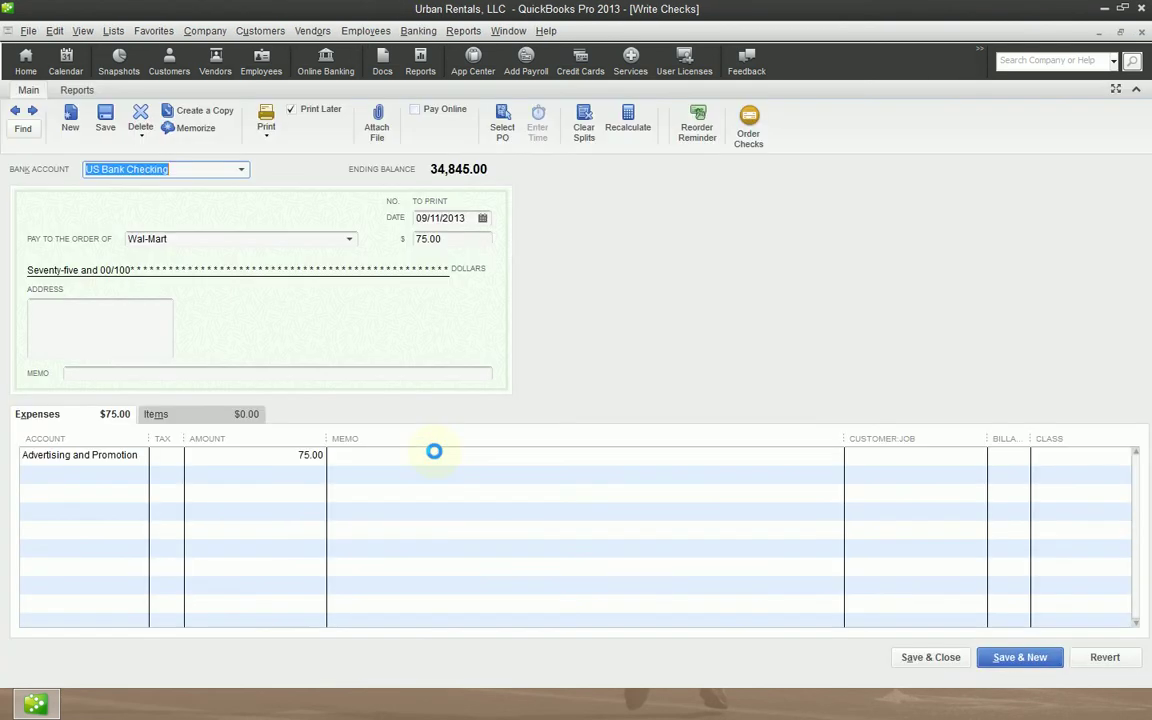
pyautogui.hotkey('ctrl', 'd')
pyautogui.press('Return')
pyautogui.press('Escape')
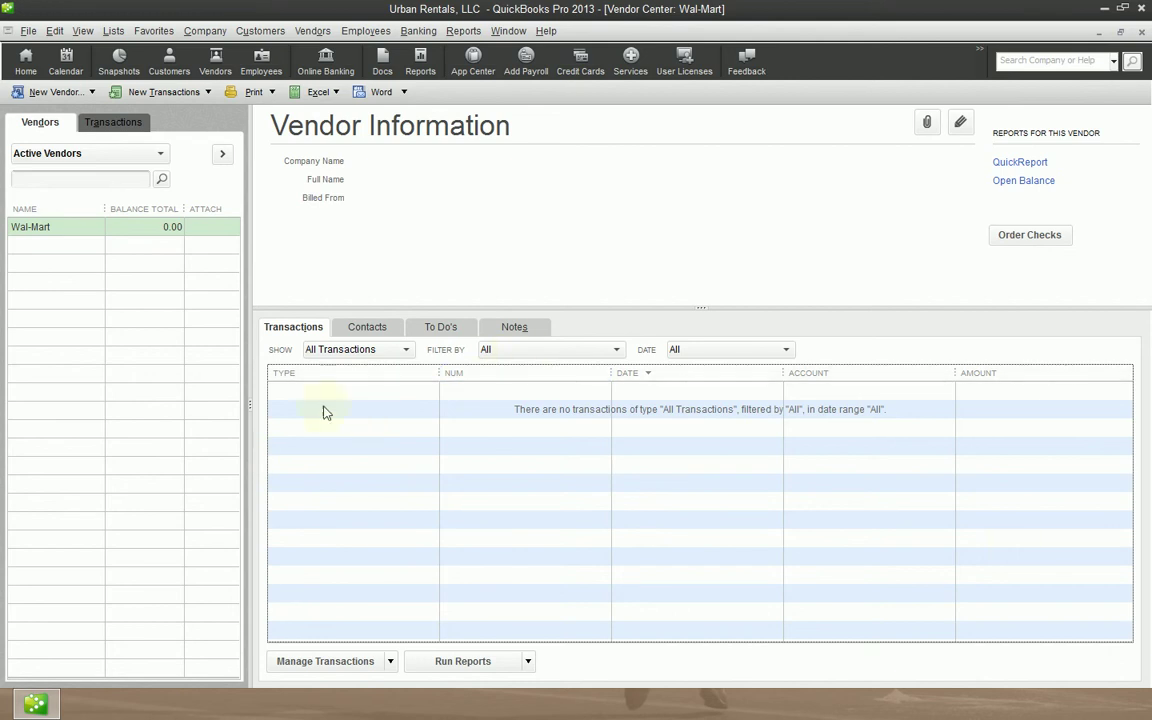
# Step: Try to delete the Wal-Mart vendor from the vendor list, cancelling instead of making the name inactive
pyautogui.click(149, 228)
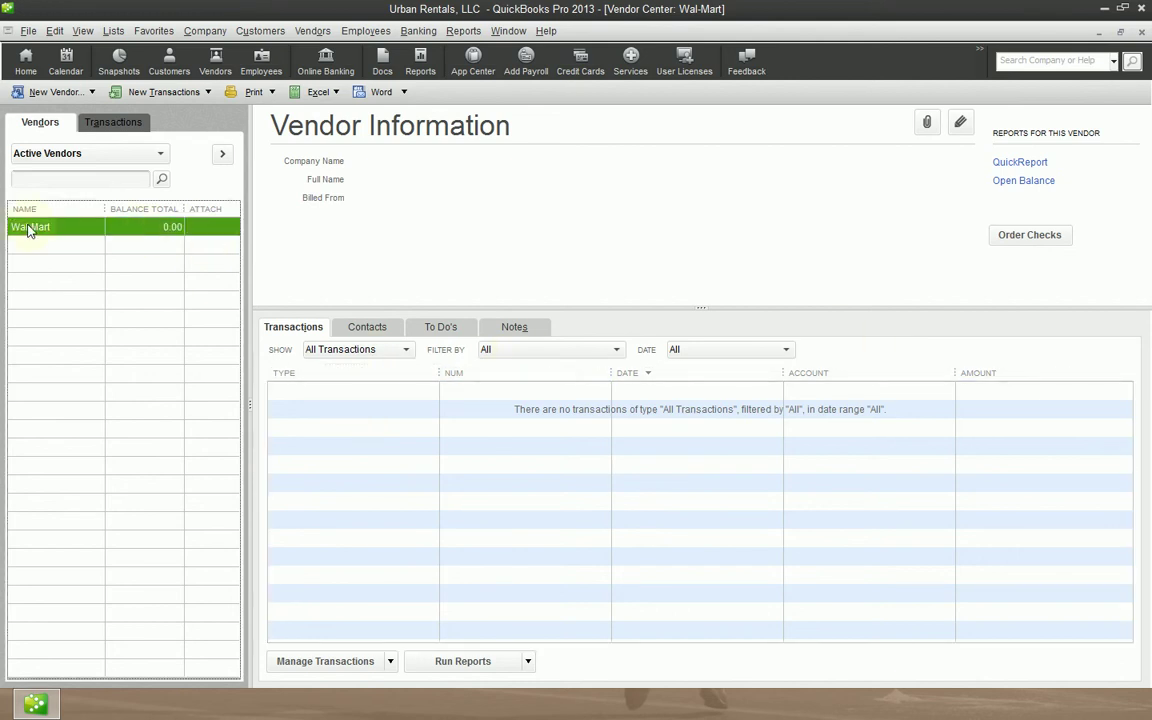
pyautogui.hotkey('ctrl', 'd')
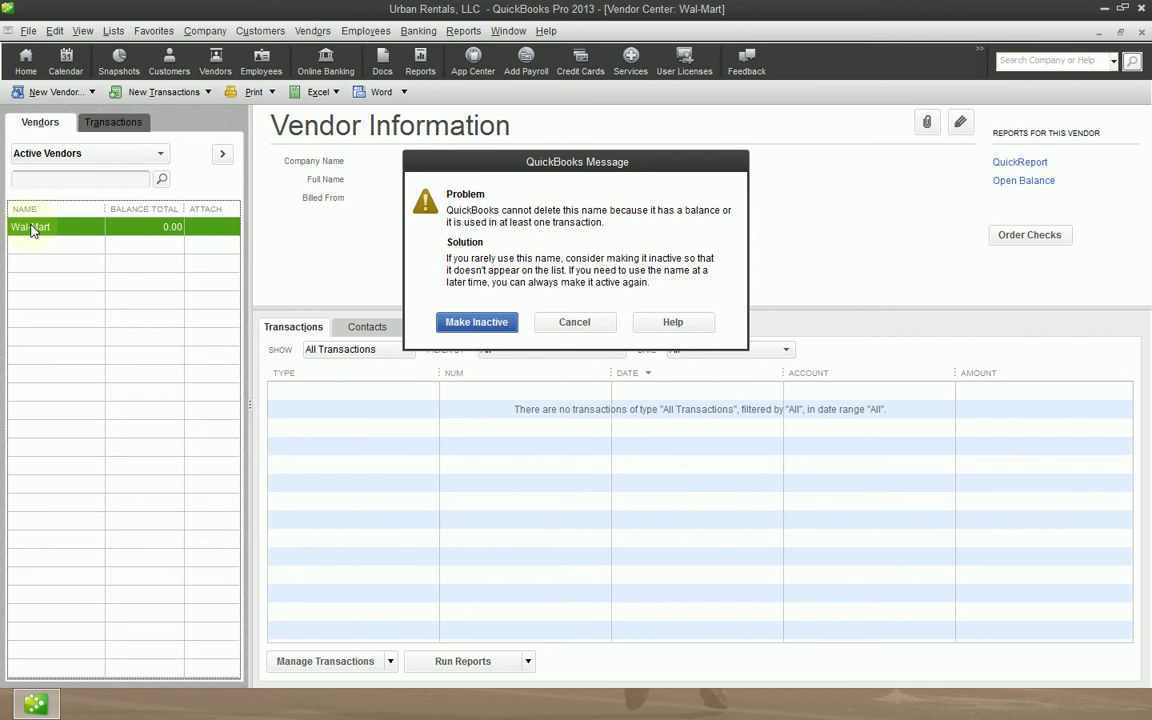
pyautogui.click(575, 322)
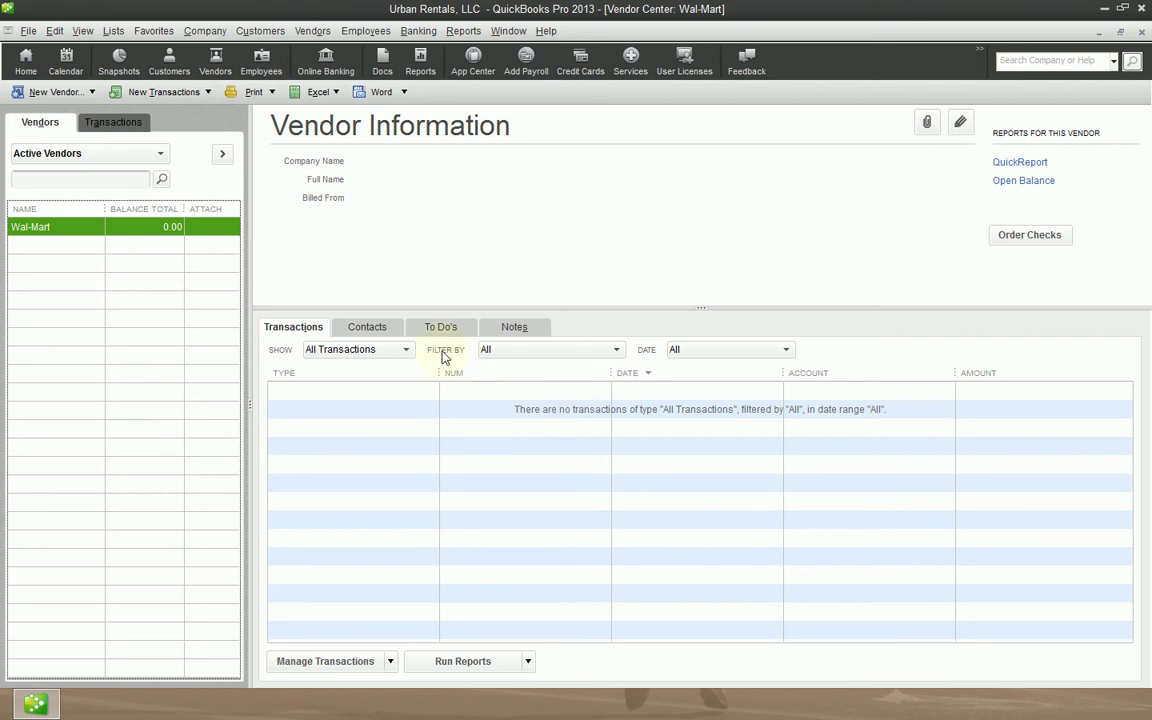
pyautogui.hotkey('ctrl', 'd')
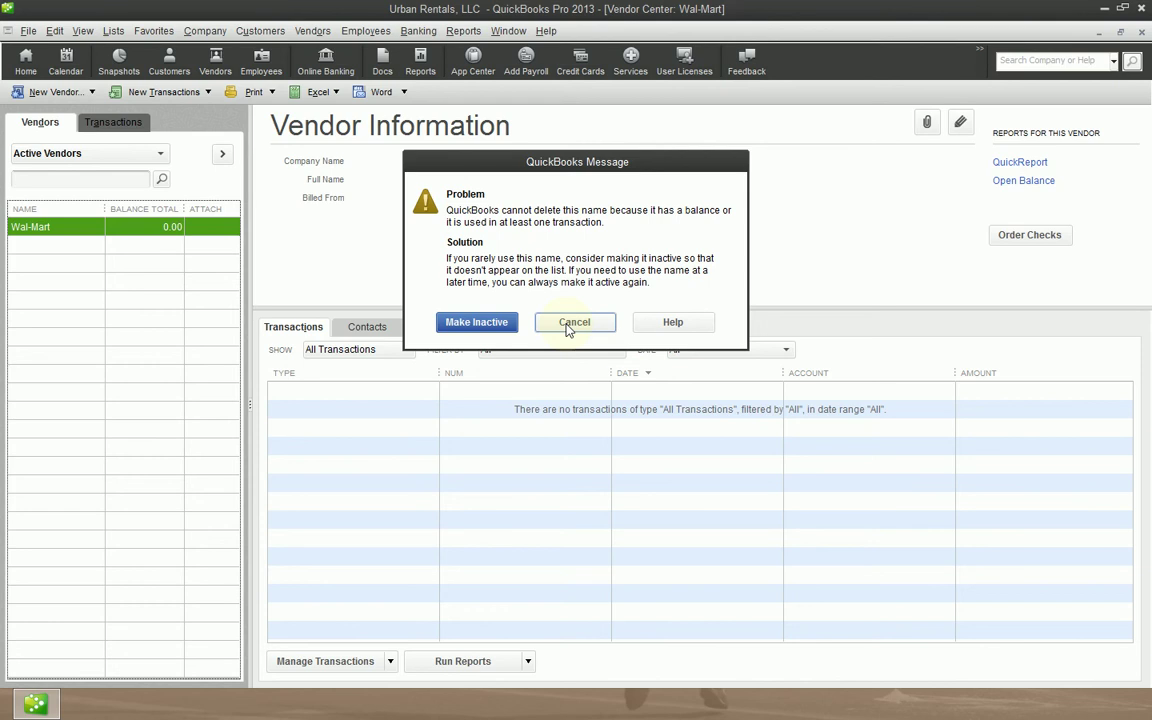
pyautogui.click(571, 326)
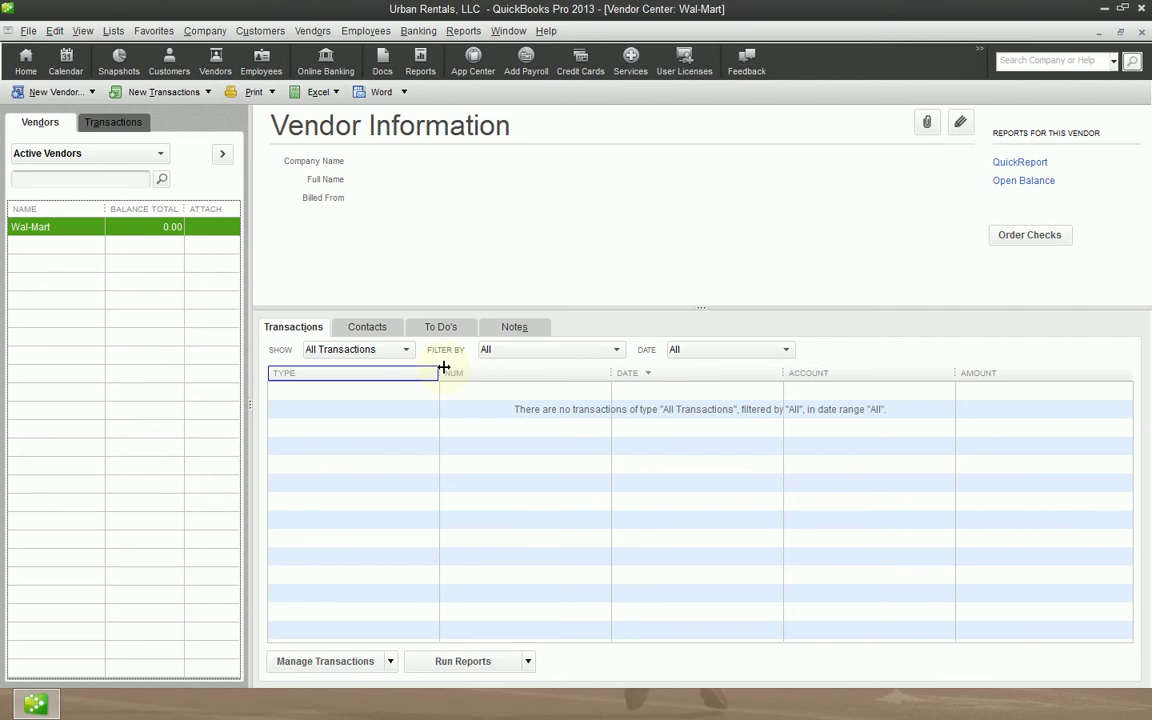
# Step: Search the company data for wal-mart and check the Transactions, Others and Journals result categories
pyautogui.press('F3')
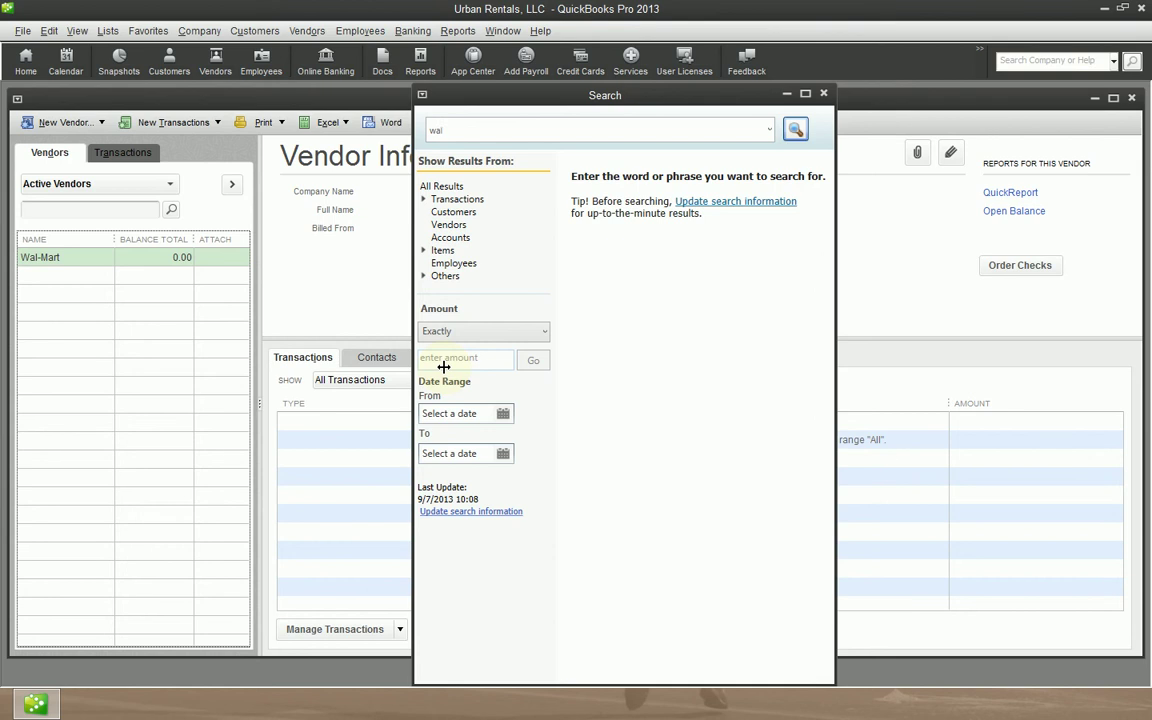
pyautogui.write('wal-mart')
pyautogui.press('Return')
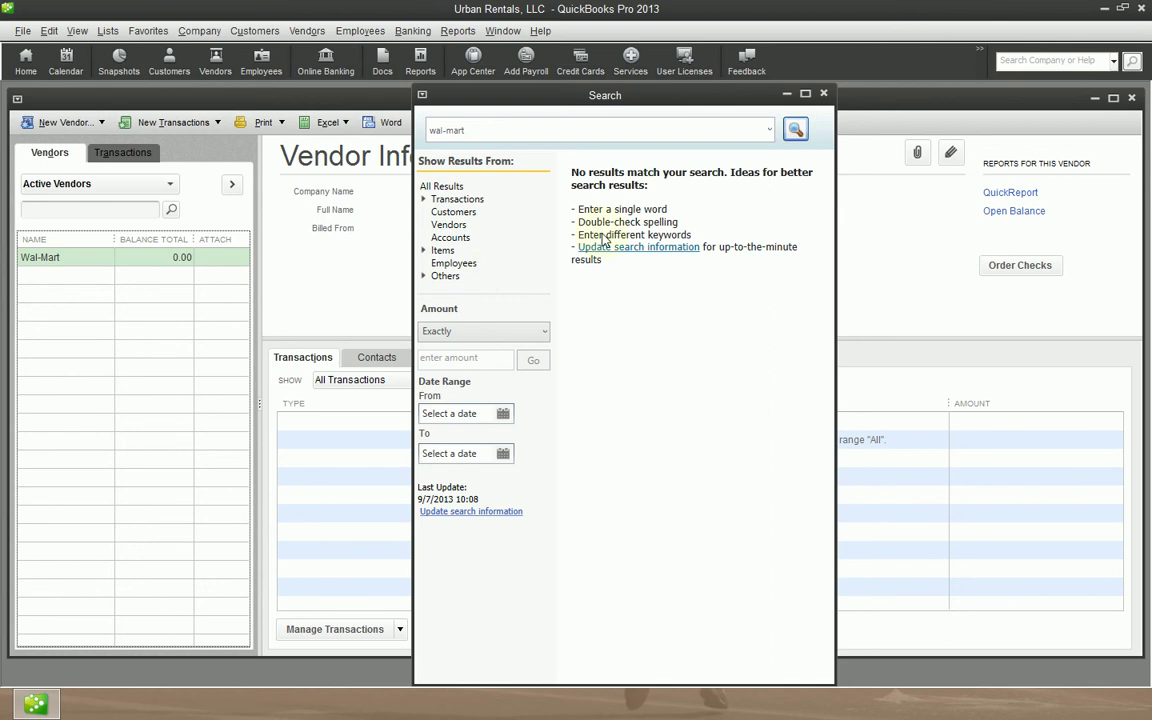
pyautogui.click(465, 200)
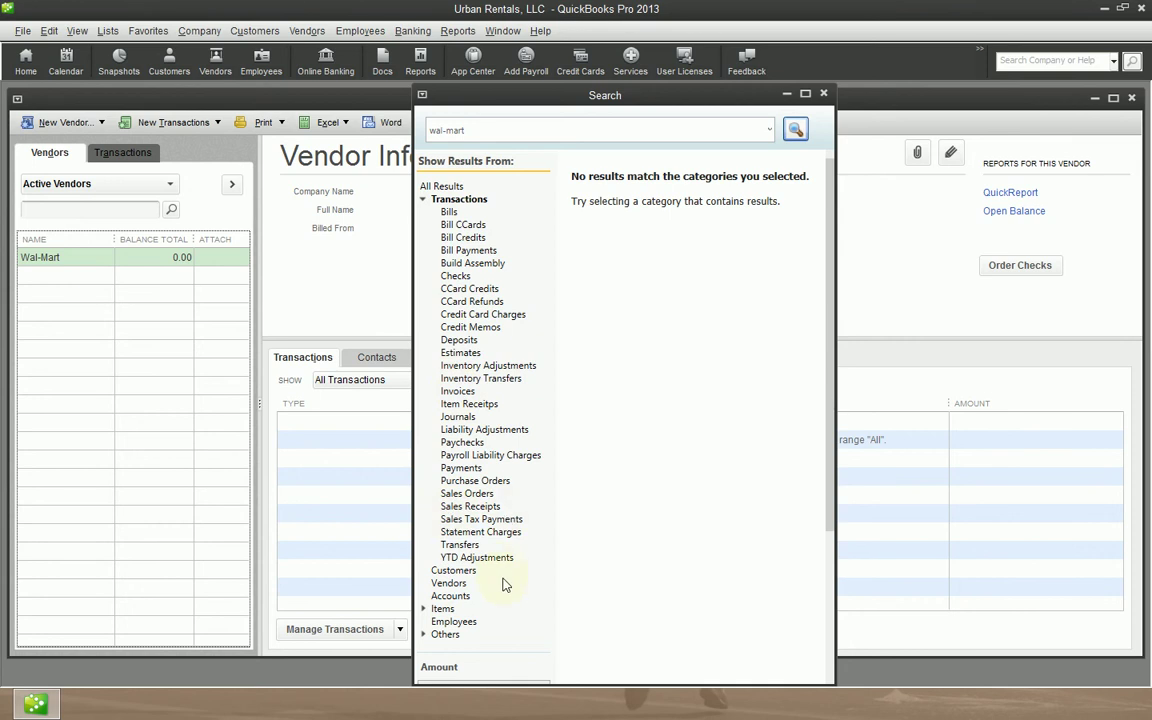
pyautogui.click(445, 634)
pyautogui.scroll(-3, 557, 600)
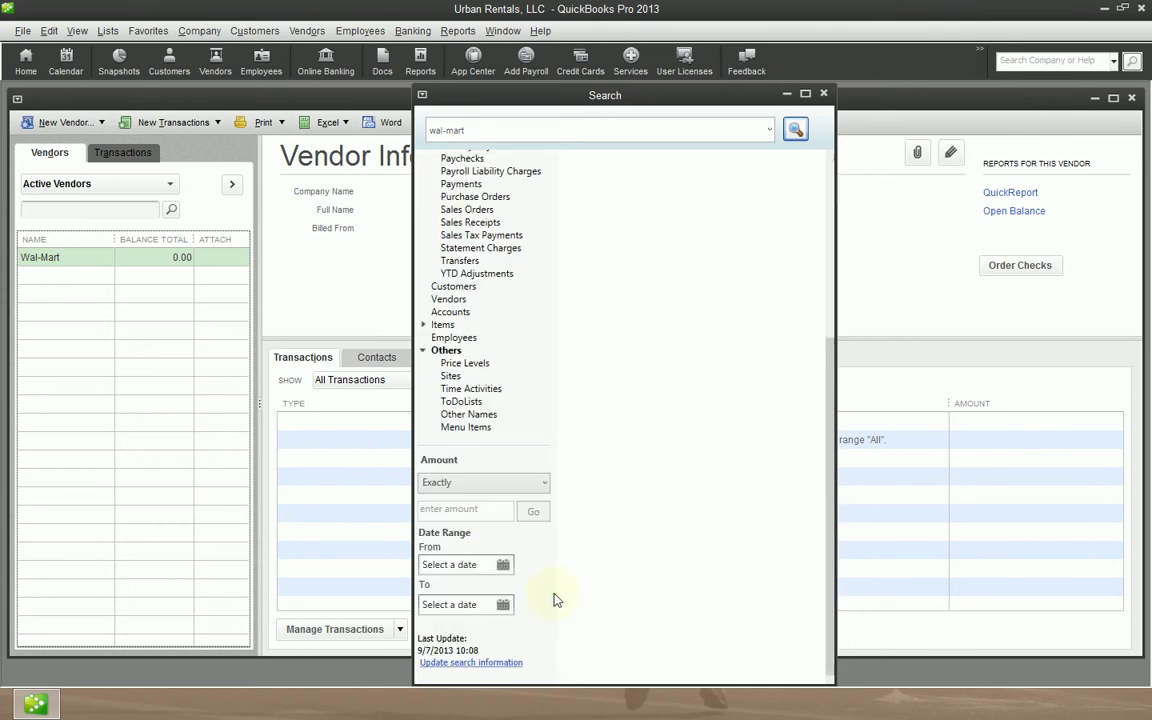
pyautogui.scroll(5, 553, 593)
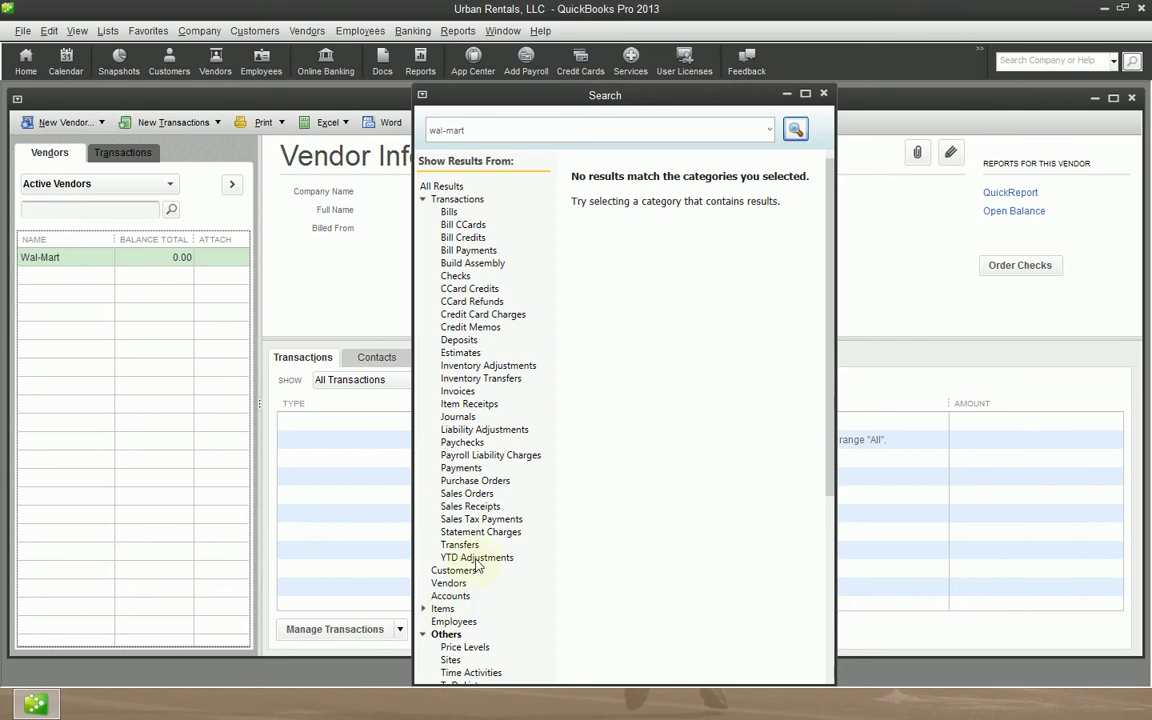
pyautogui.click(459, 418)
pyautogui.click(823, 93)
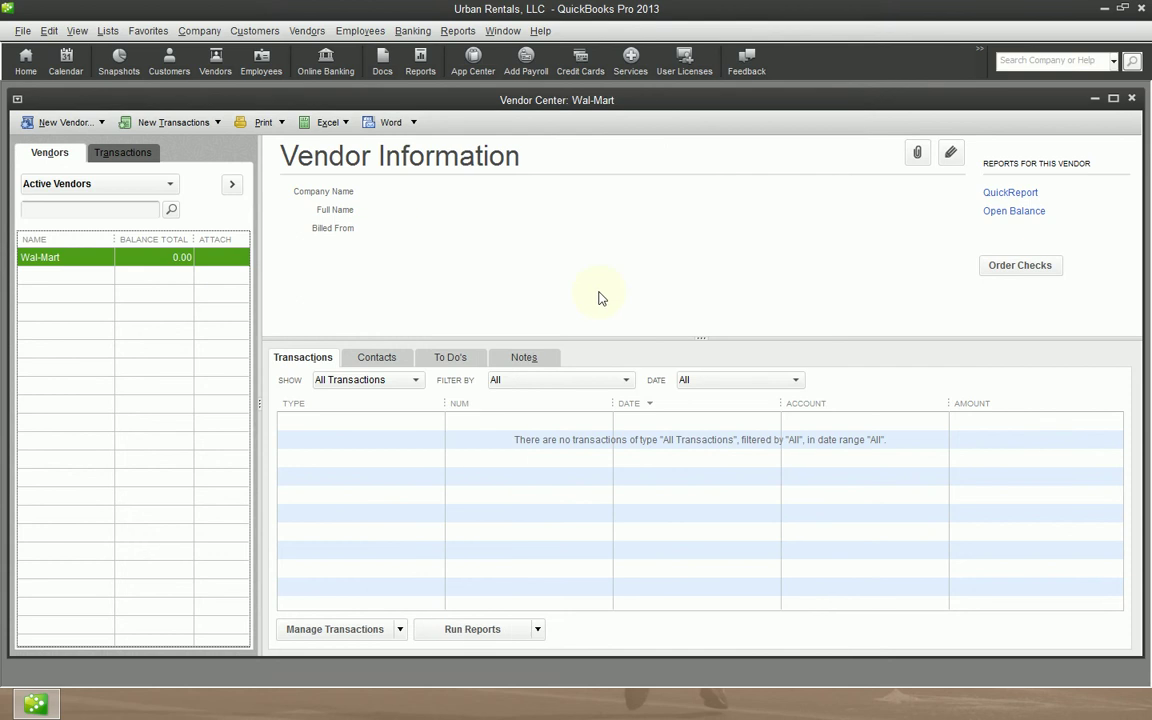
pyautogui.press('F3')
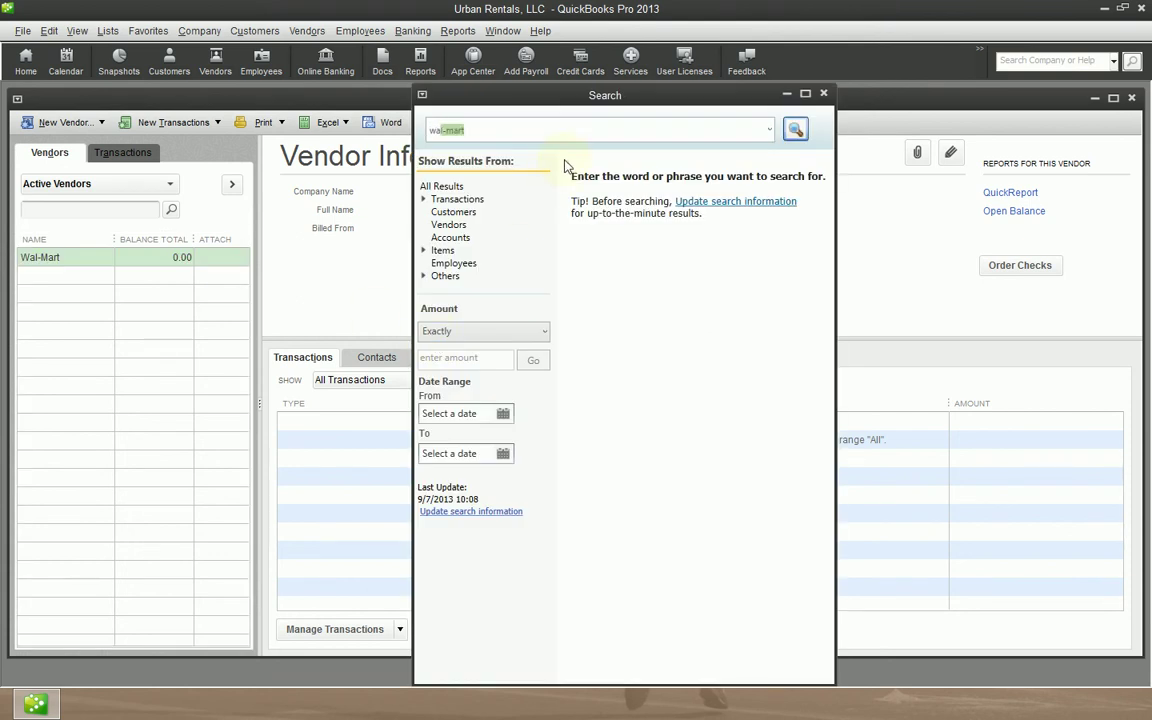
pyautogui.write('mart')
pyautogui.press('Escape')
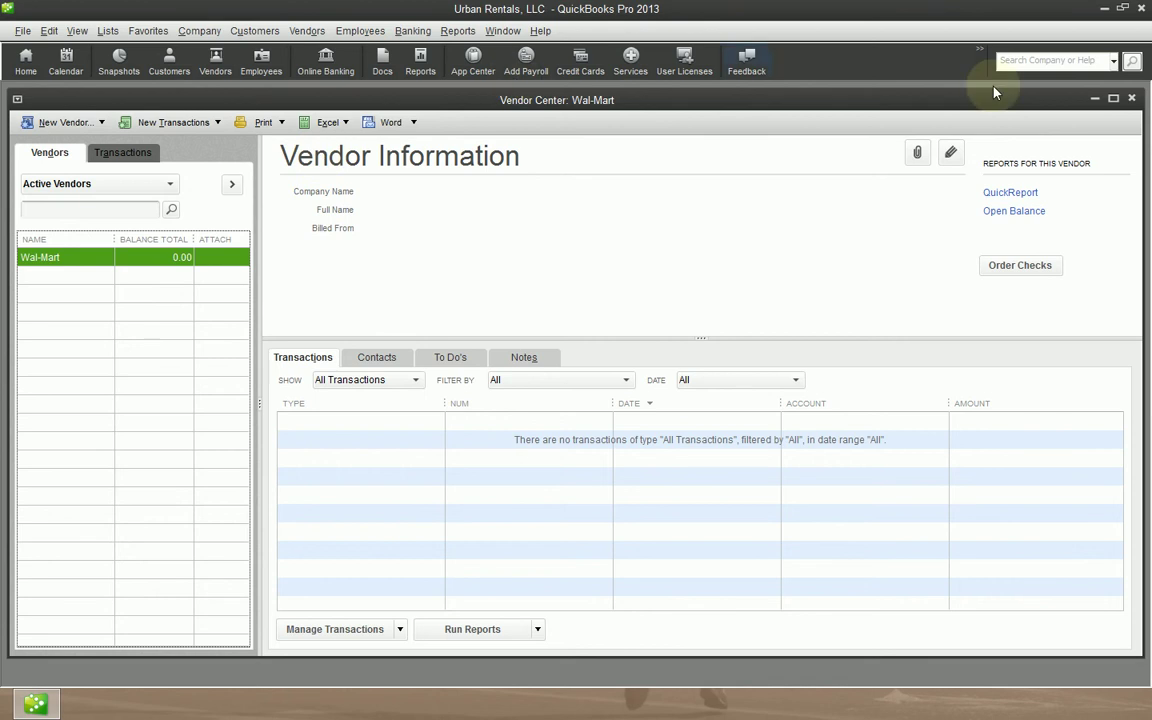
# Step: Open general journal entry 8 from the US Bank Checking register and check the name on both of its lines
pyautogui.hotkey('ctrl', 'a')
pyautogui.click(318, 68)
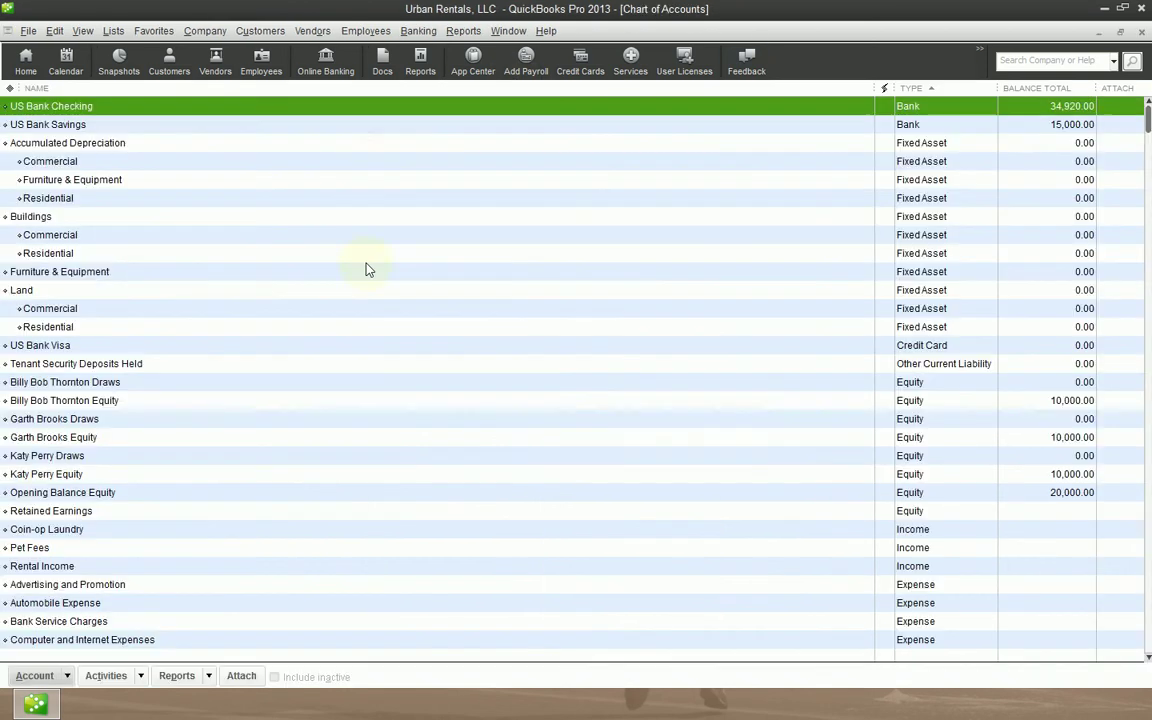
pyautogui.hotkey('ctrl', 'r')
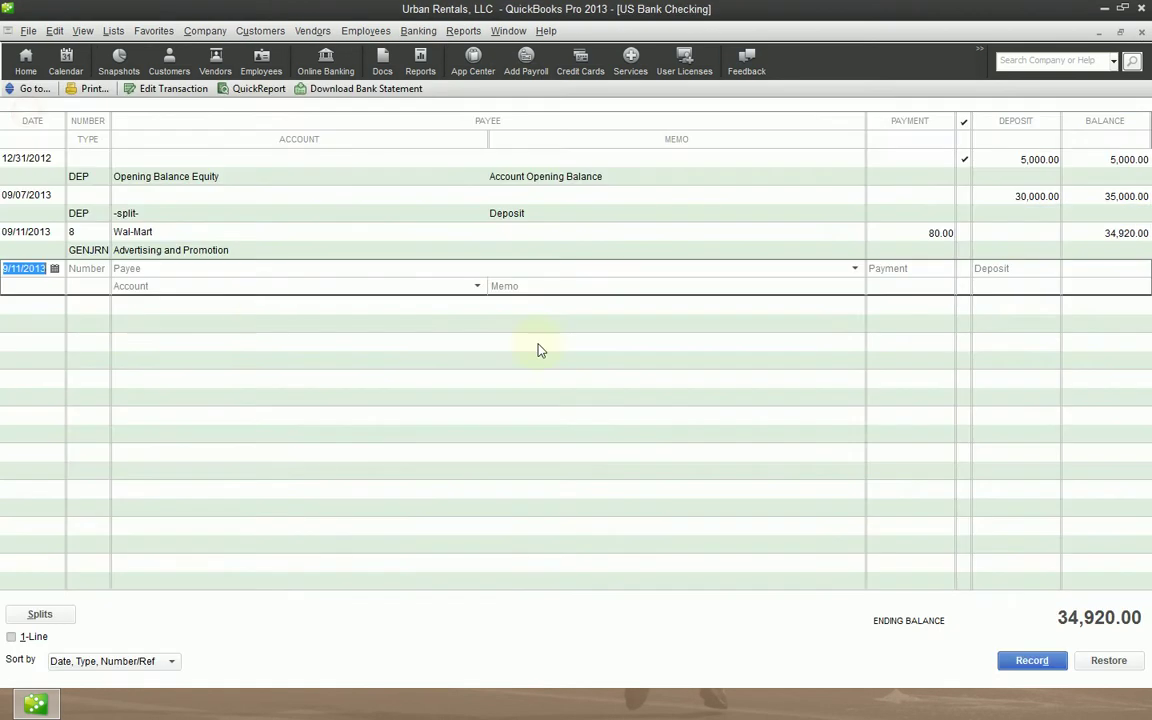
pyautogui.doubleClick(79, 236)
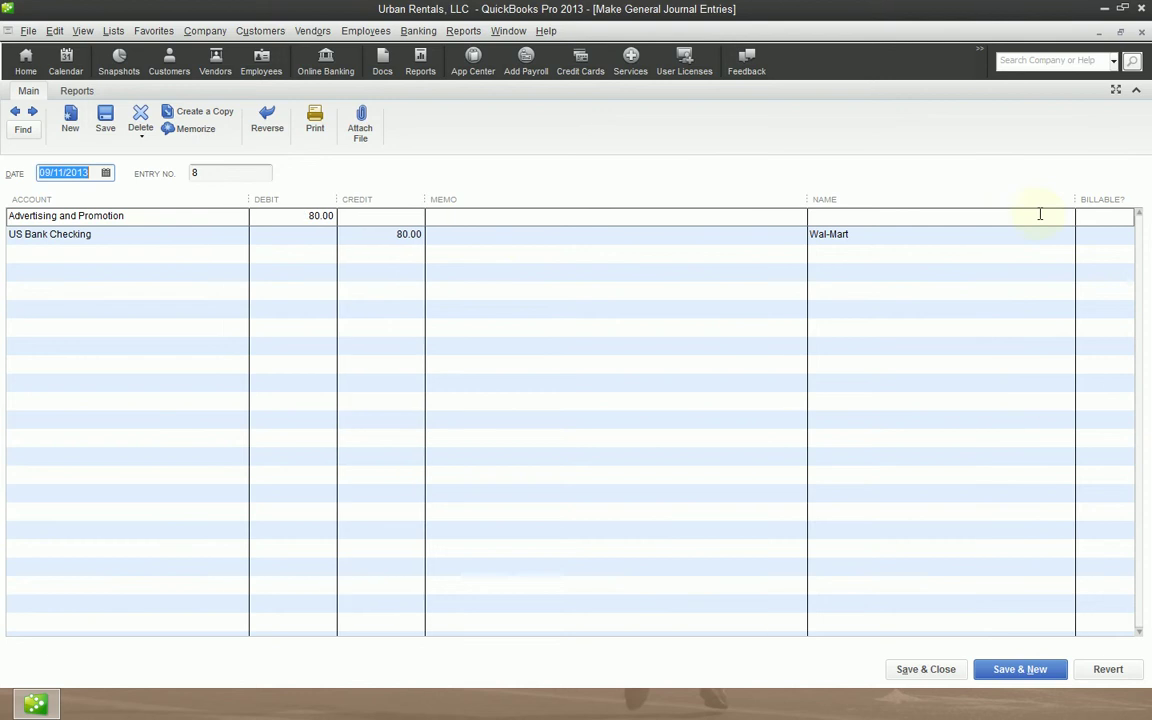
pyautogui.click(914, 236)
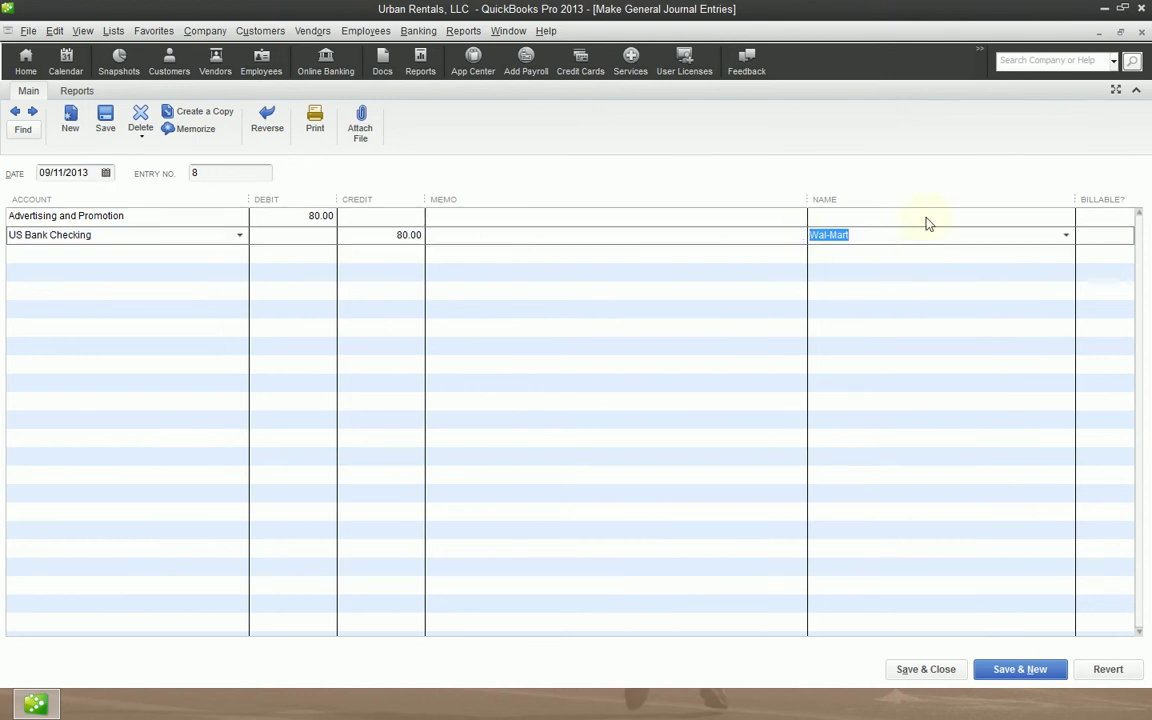
pyautogui.click(892, 216)
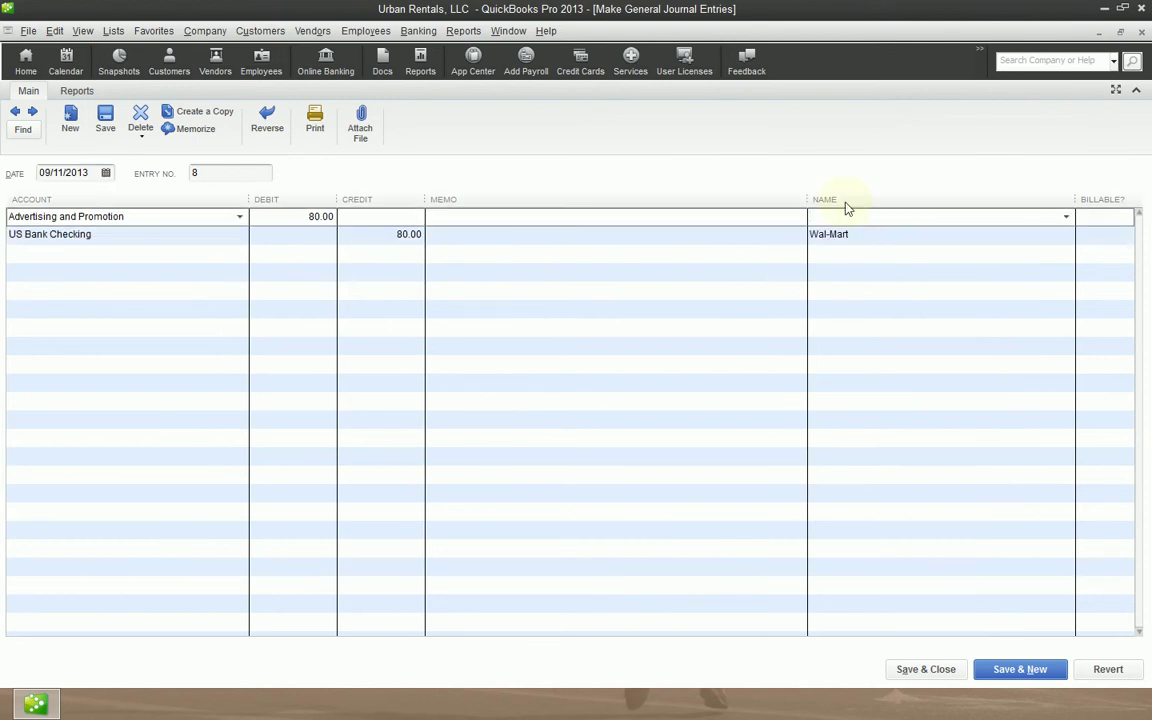
# Step: Repeat the wal-mart search while journal entry 8 is open, then close the search
pyautogui.press('F3')
pyautogui.write('wal-mart')
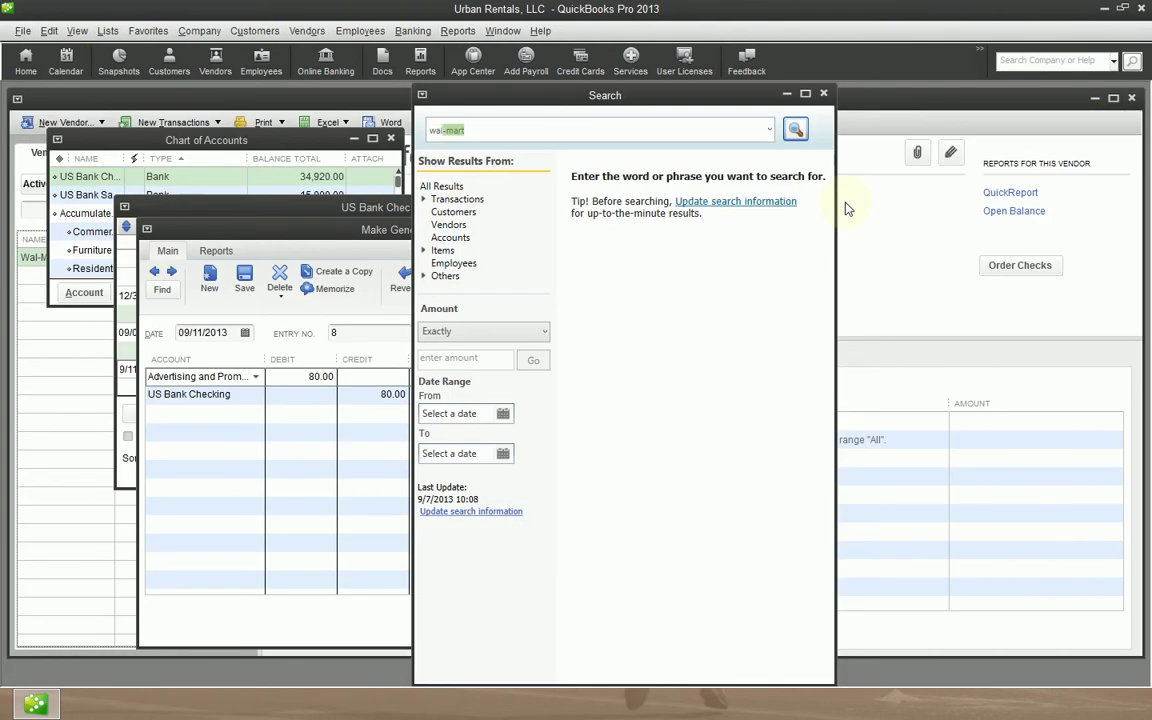
pyautogui.press('Return')
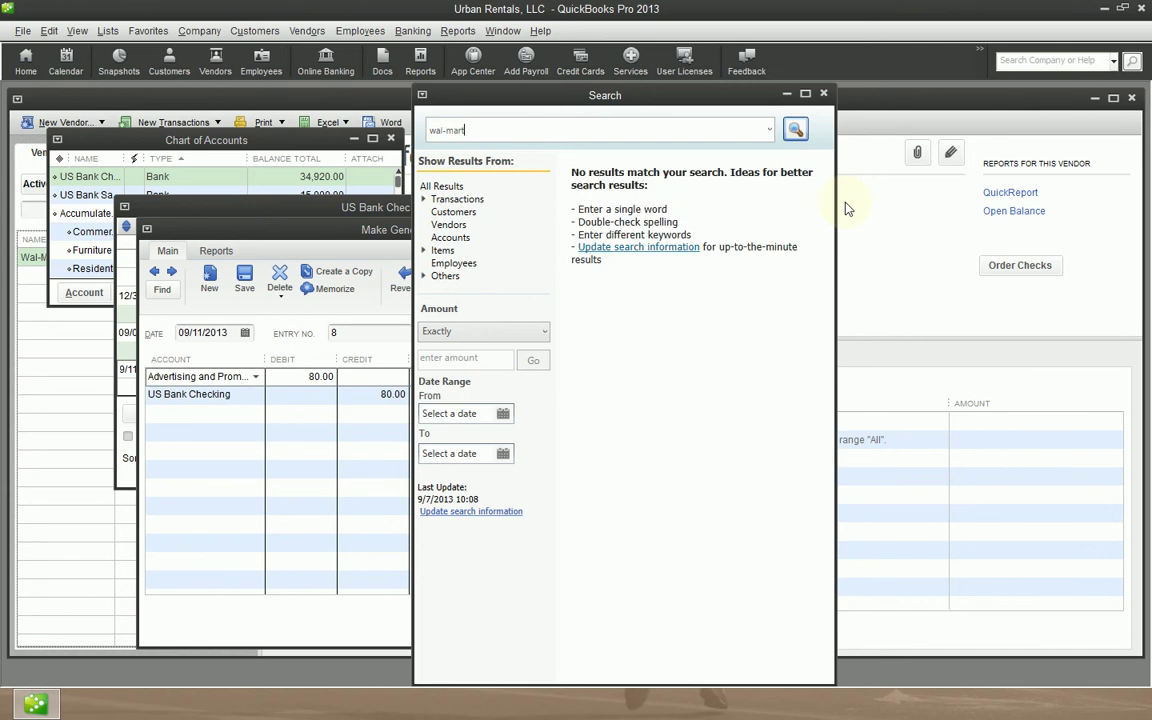
pyautogui.click(824, 93)
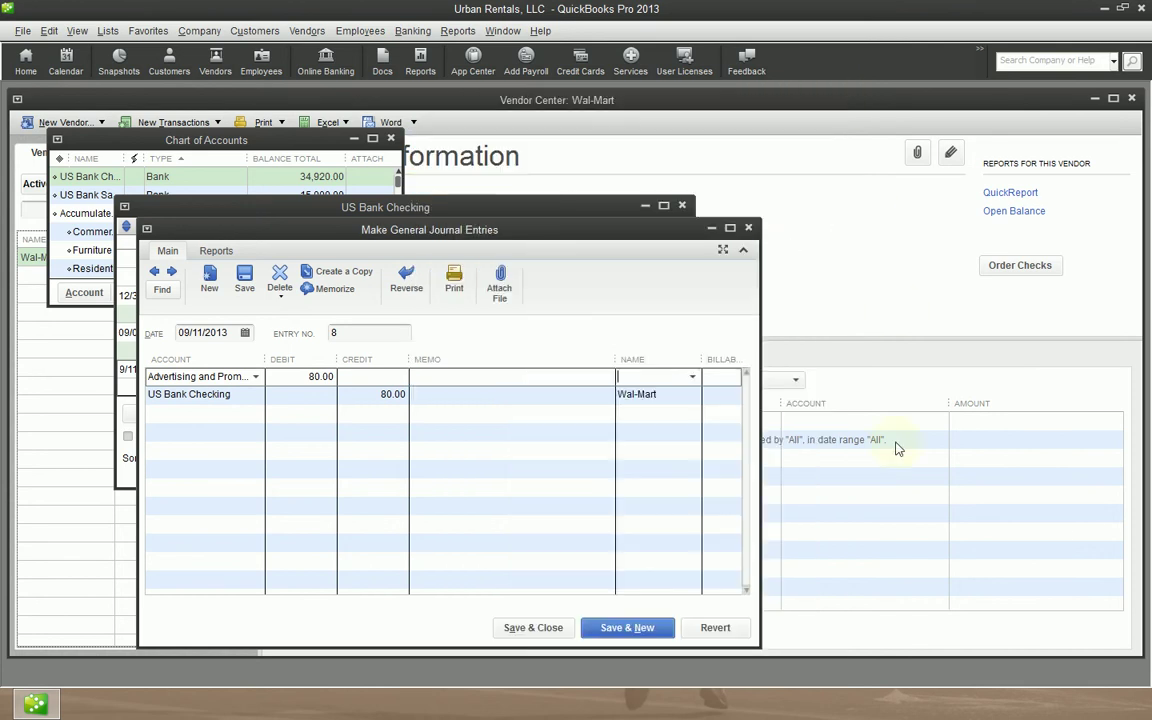
# Step: Assign the name Wal-Mart to the Advertising and Promotion line of general journal entry 8 and save the entry
pyautogui.write('Wal-Mart')
pyautogui.press('Tab')
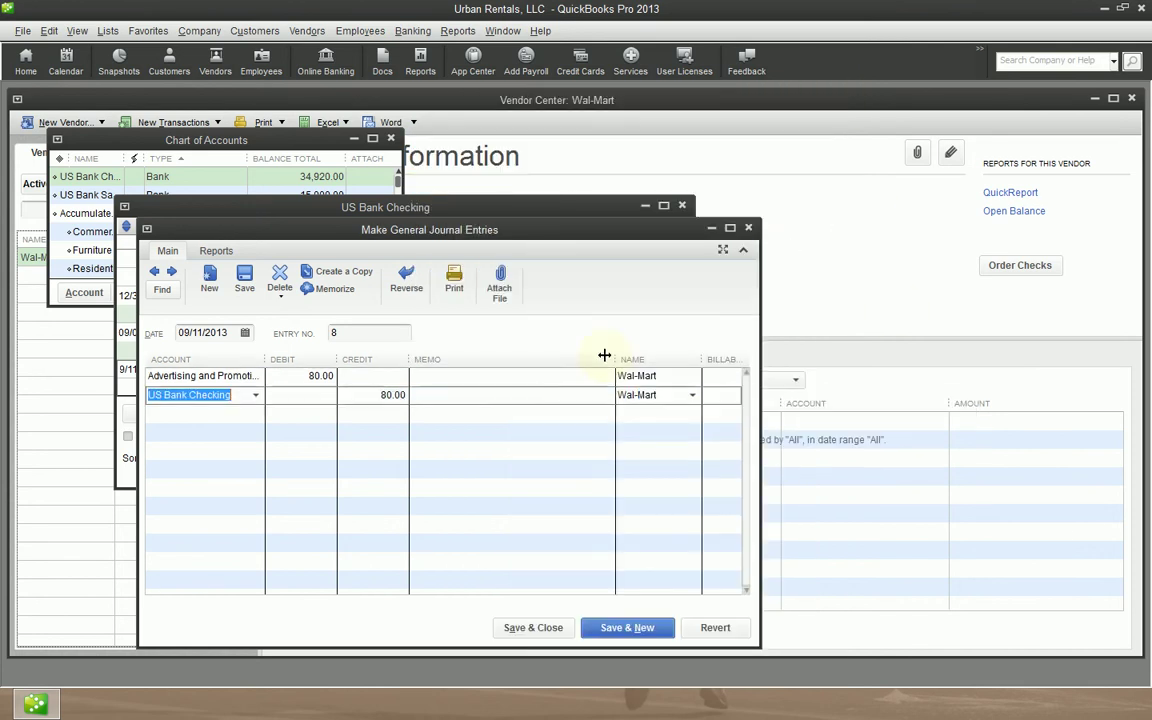
pyautogui.press('Return')
pyautogui.press('Return')
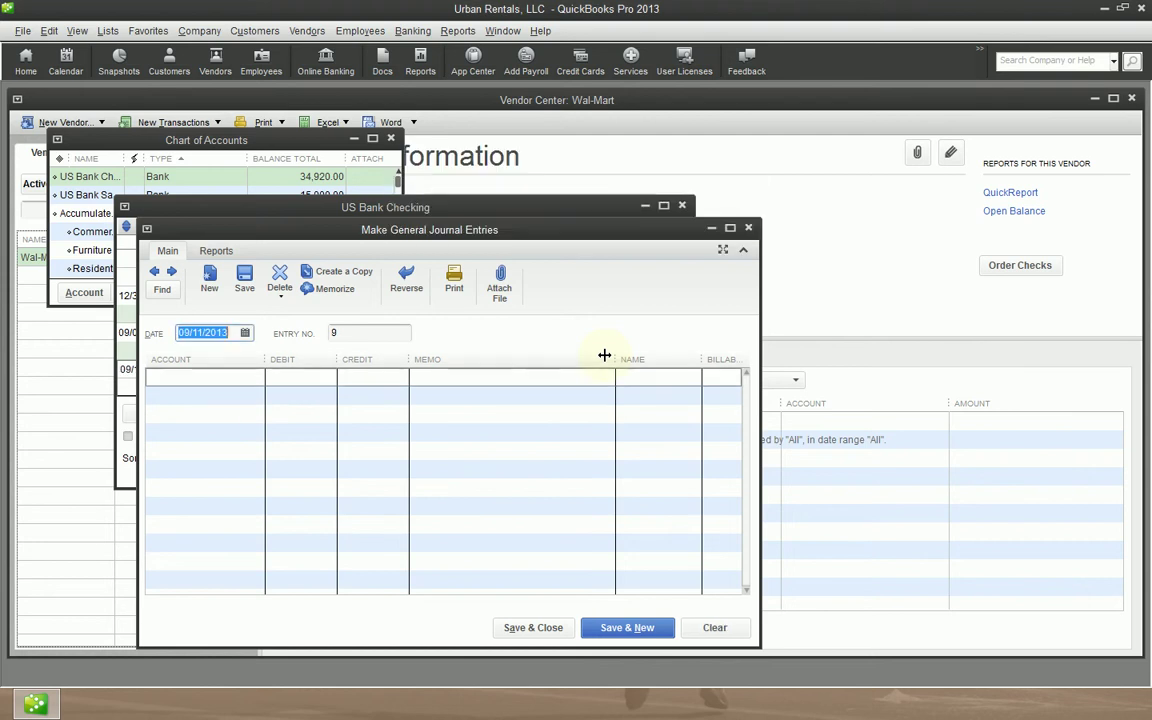
# Step: Search for wal-mart among the Journals transactions, then return to the vendor's transaction list
pyautogui.hotkey('ctrl', 'f')
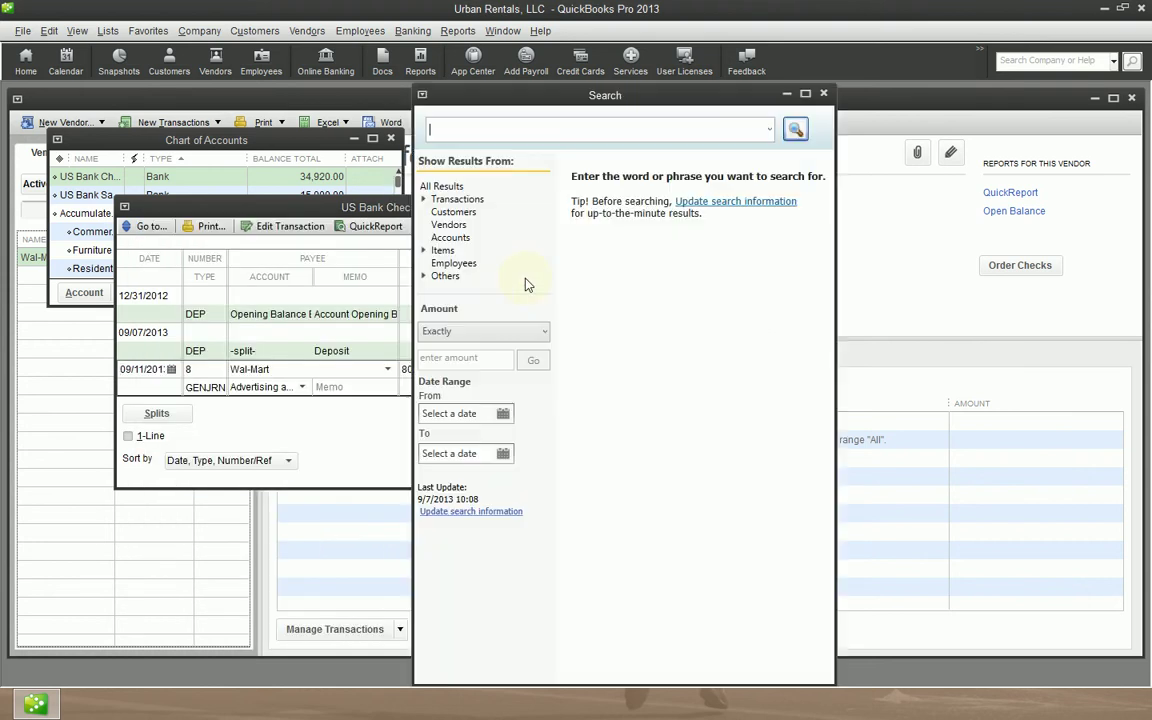
pyautogui.write('wal-0')
pyautogui.write('art')
pyautogui.press('Return')
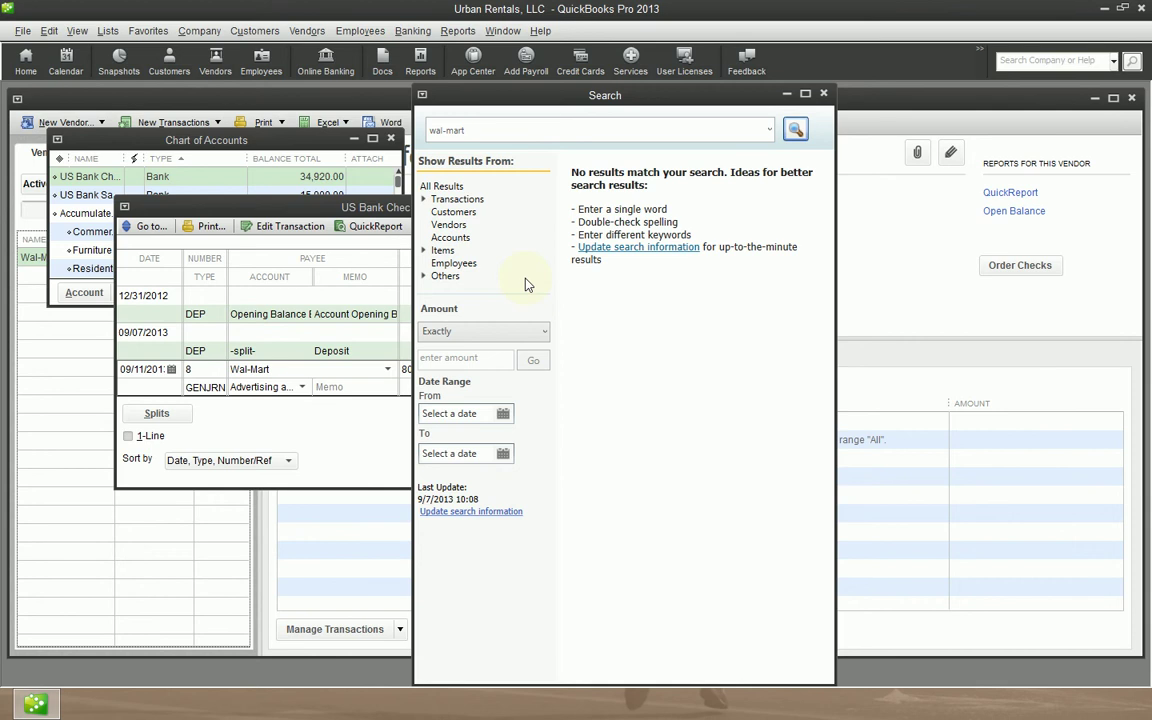
pyautogui.click(424, 200)
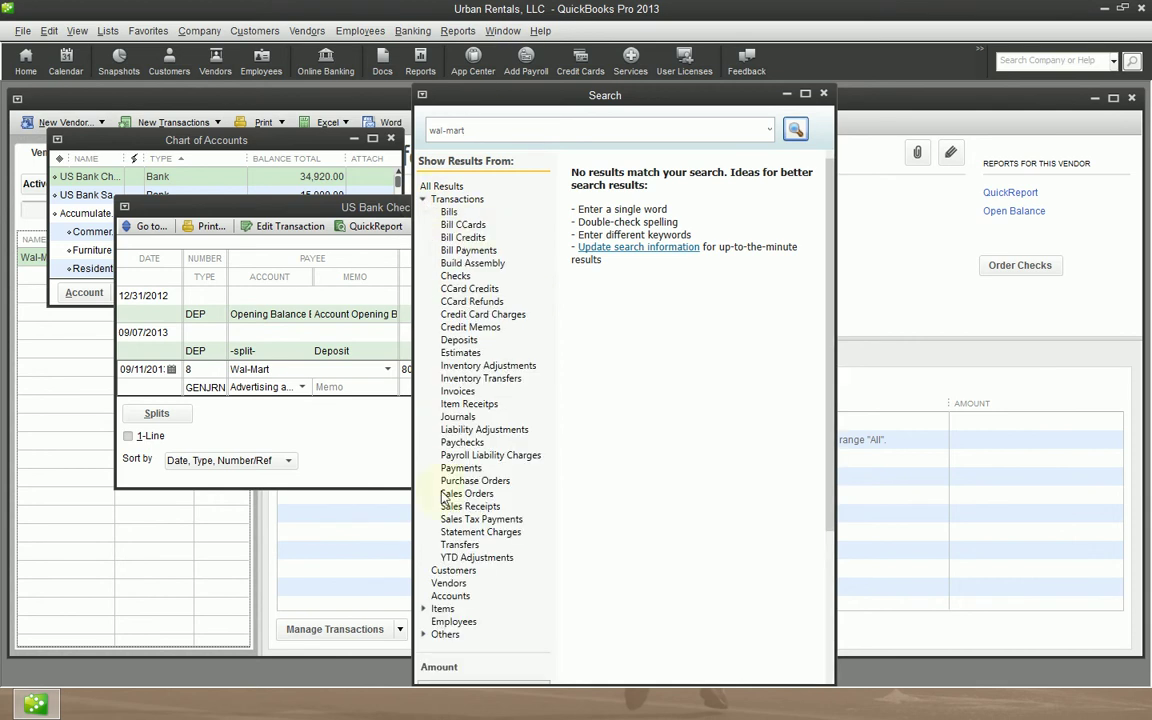
pyautogui.click(452, 416)
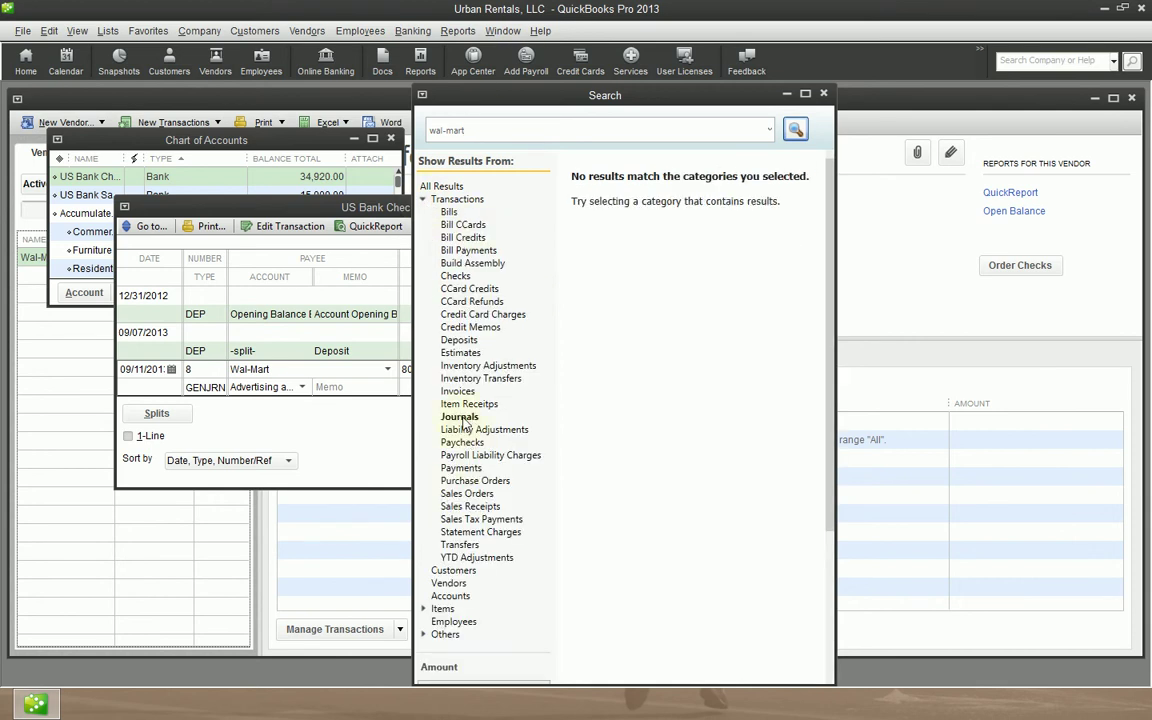
pyautogui.click(823, 93)
pyautogui.click(897, 216)
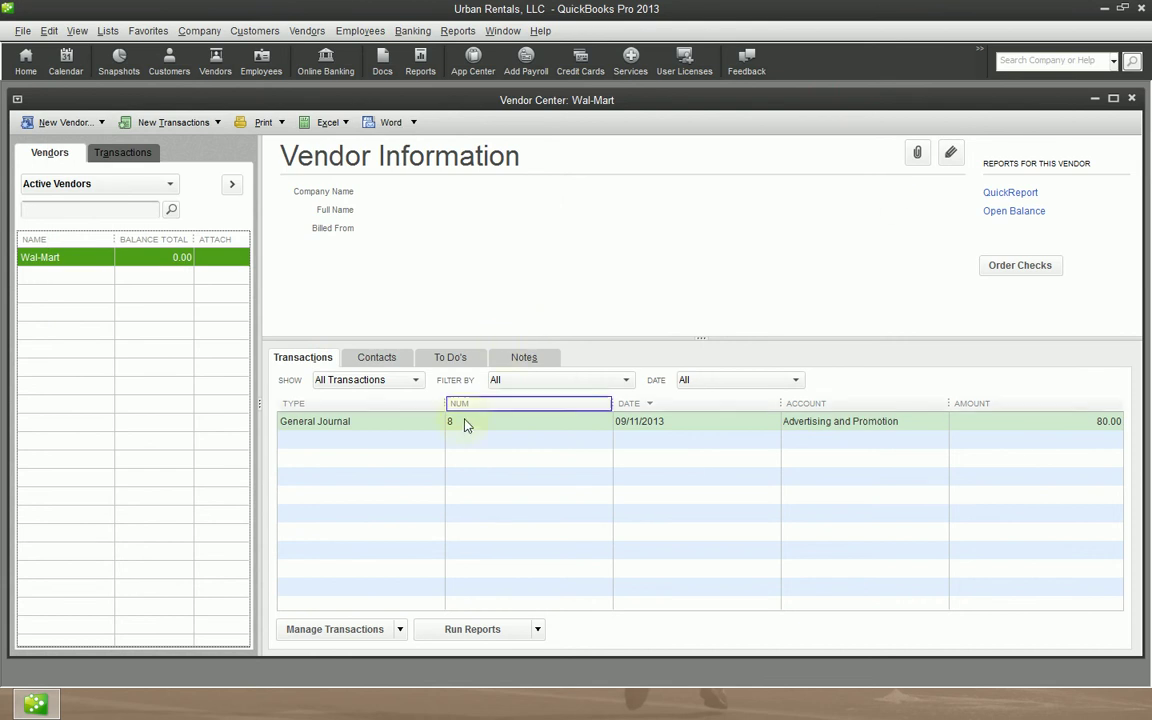
# Step: Reopen general journal entry 8 through the chart of accounts and the US Bank Checking register
pyautogui.hotkey('ctrl', 'a')
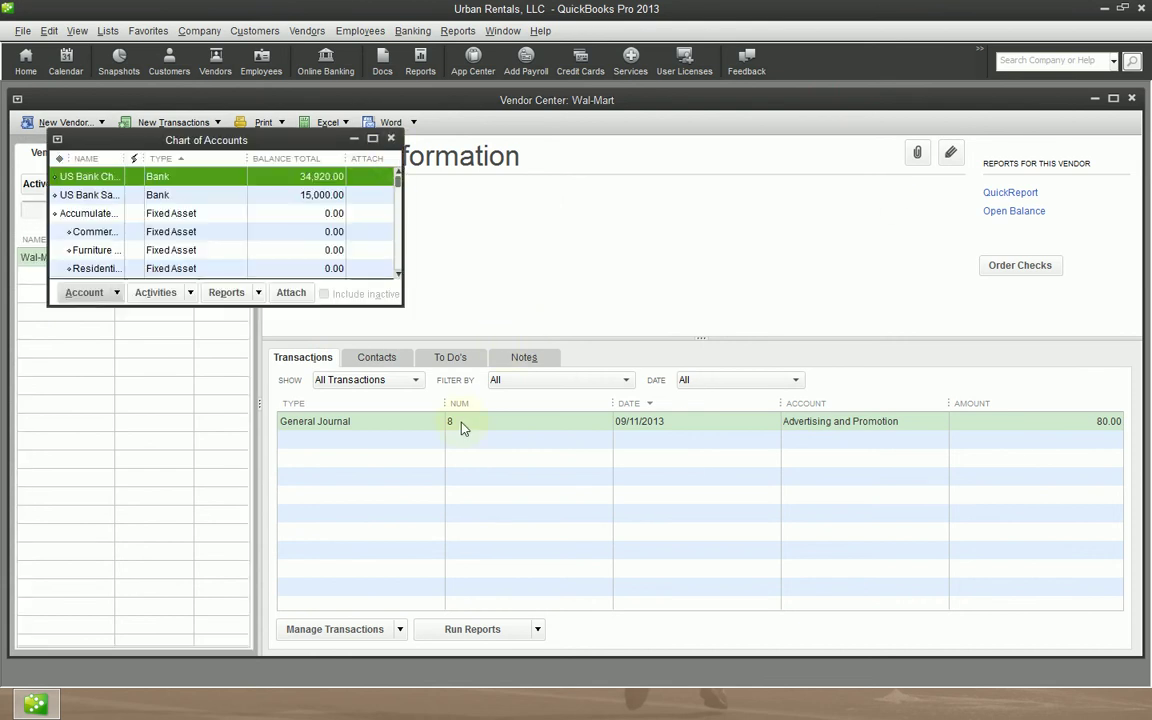
pyautogui.click(358, 137)
pyautogui.hotkey('ctrl', 'a')
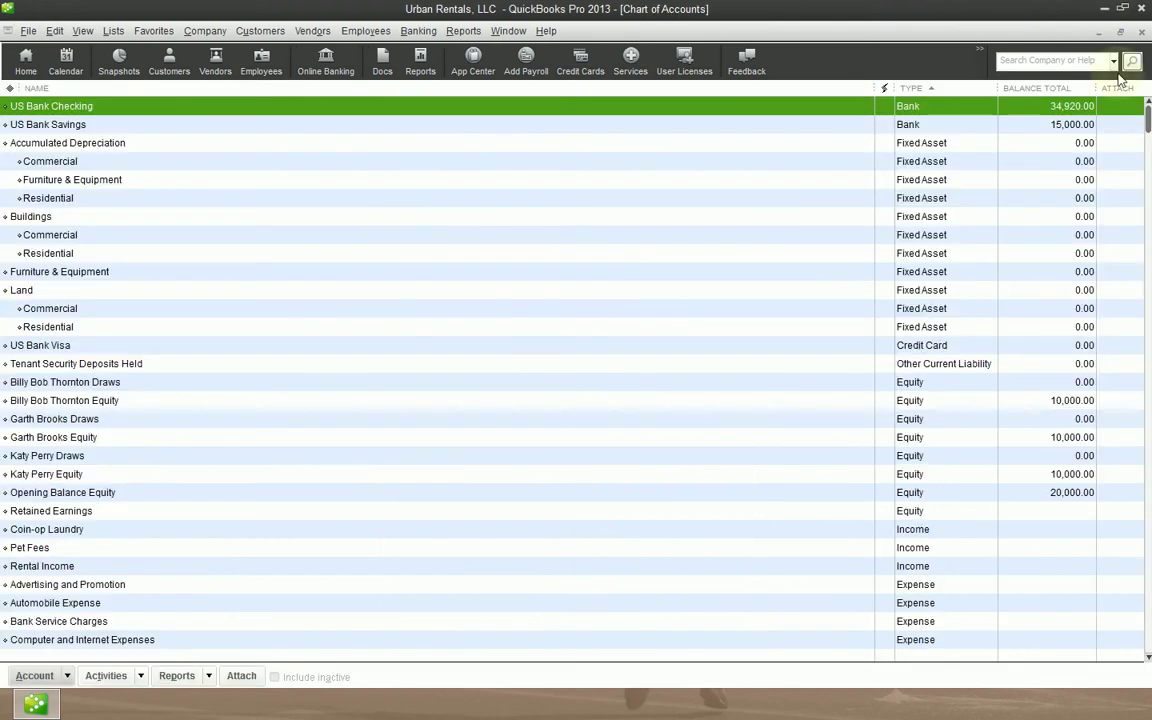
pyautogui.doubleClick(98, 106)
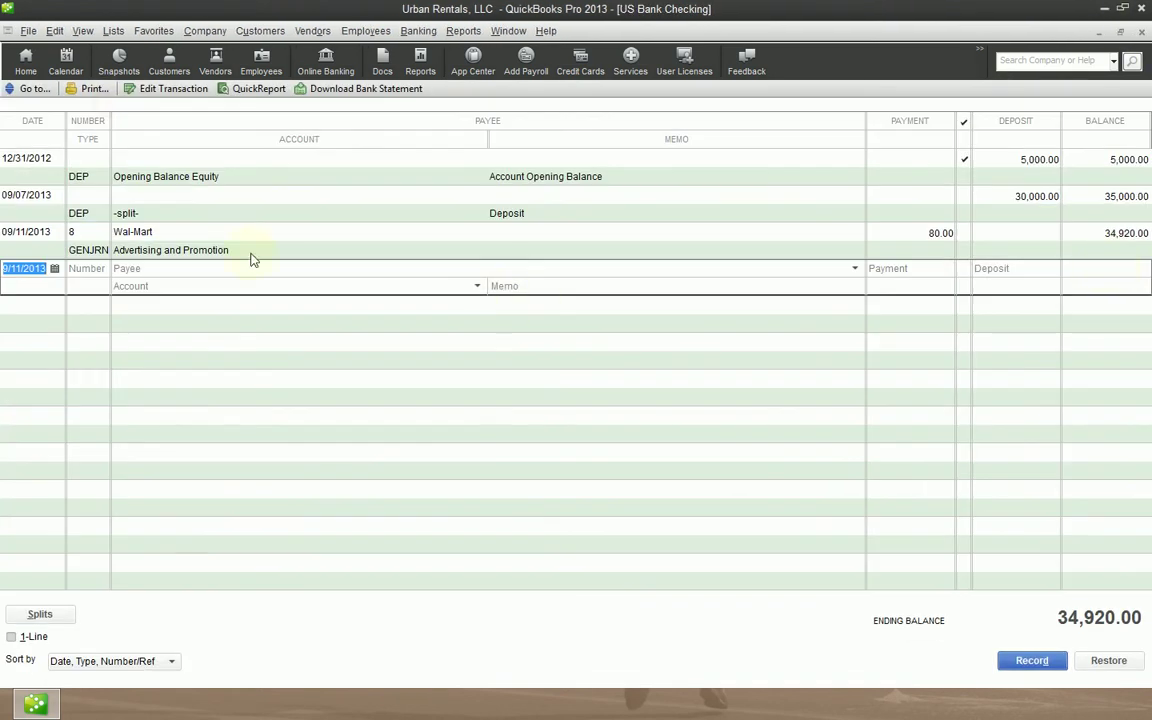
pyautogui.doubleClick(94, 231)
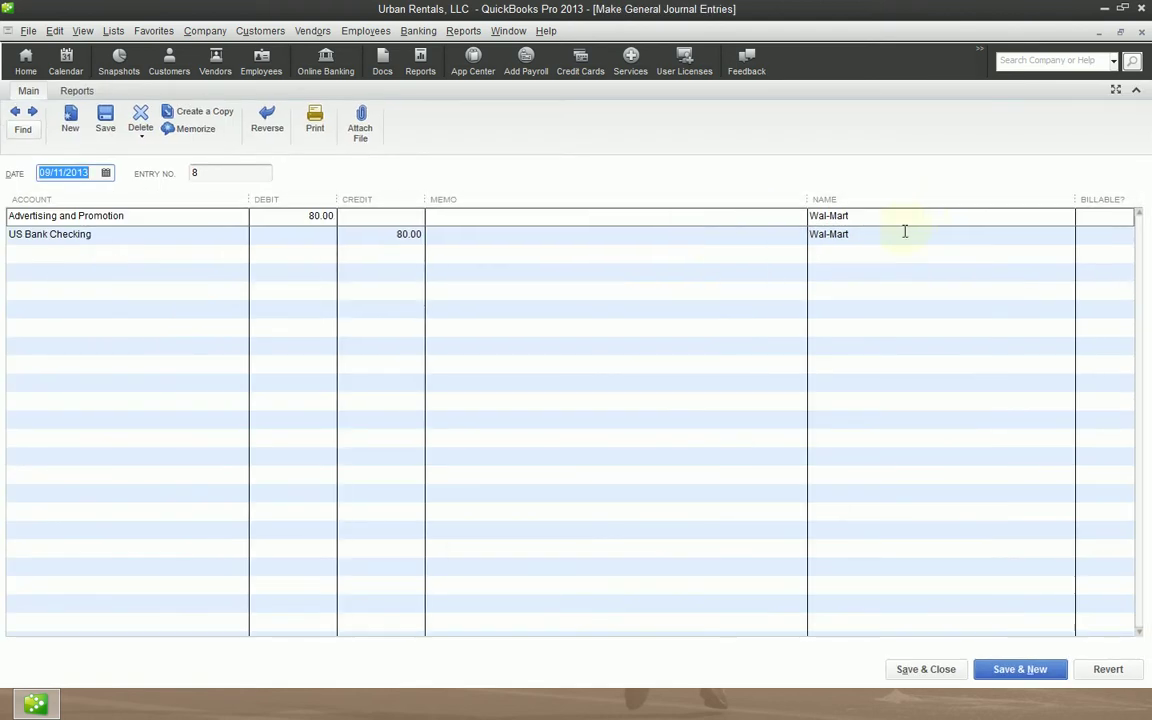
# Step: Review the fields of journal entry 8's Advertising and Promotion line, from the name to the account and back
pyautogui.click(908, 220)
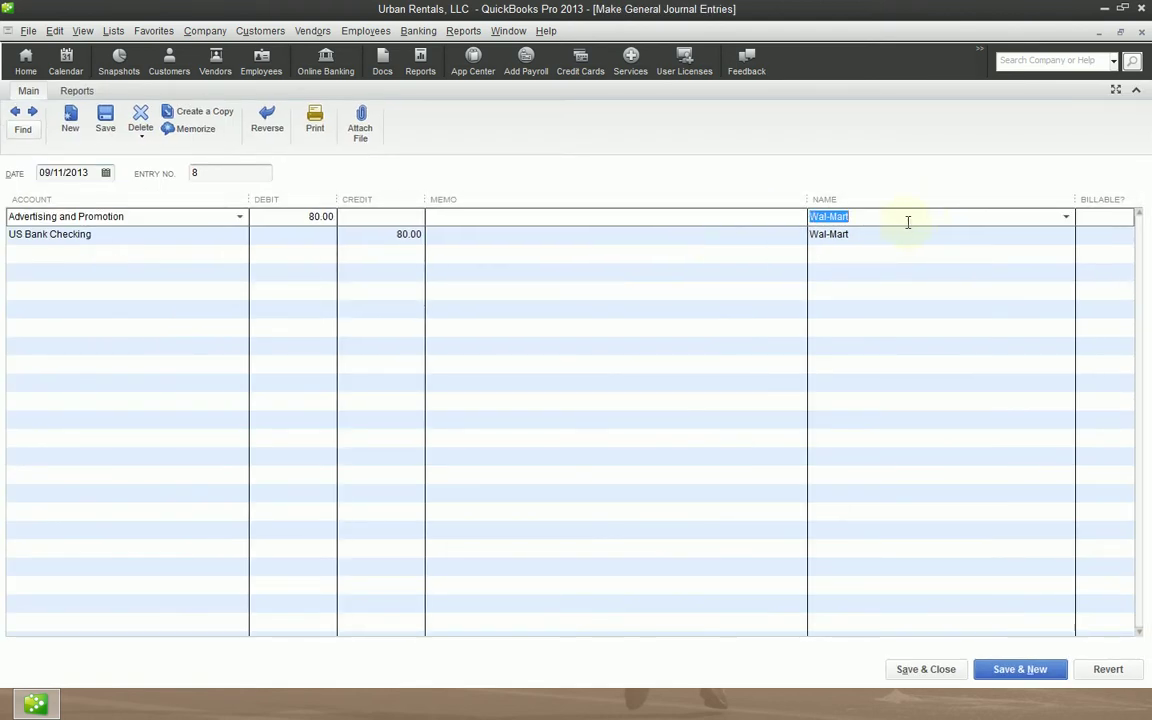
pyautogui.hotkey('shift', 'Tab')
pyautogui.hotkey('shift', 'Tab')
pyautogui.hotkey('shift', 'Tab')
pyautogui.hotkey('shift', 'Tab')
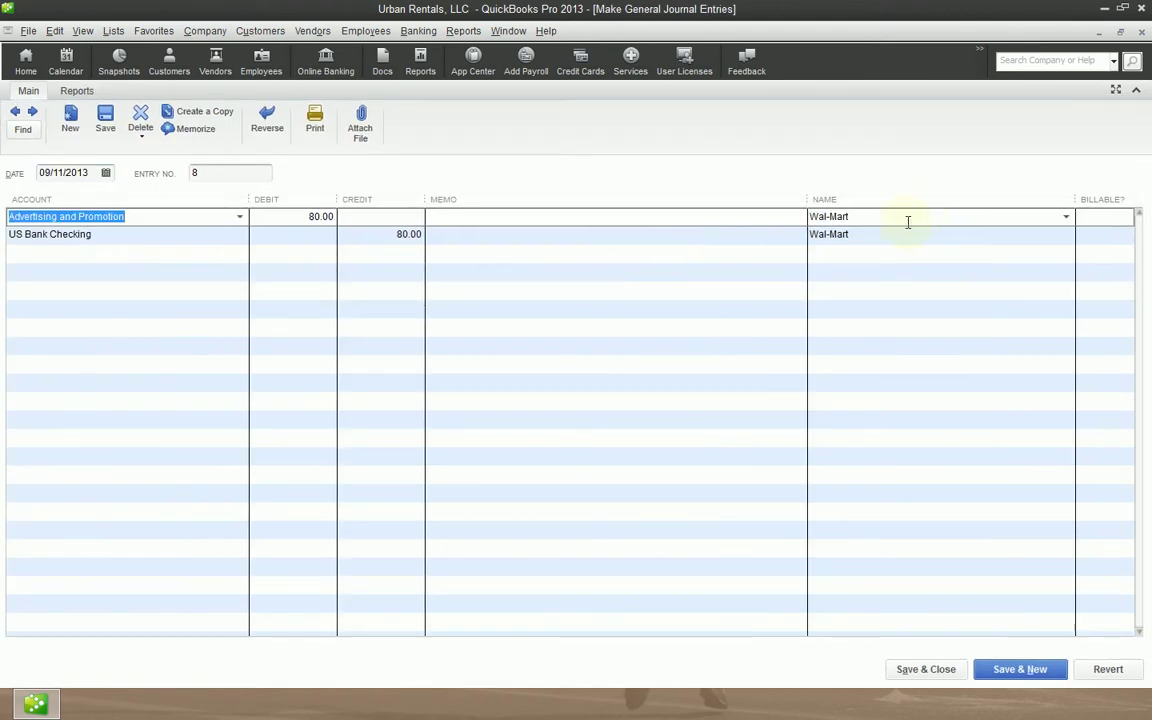
pyautogui.press('Tab')
pyautogui.press('Tab')
pyautogui.press('Tab')
pyautogui.press('Tab')
pyautogui.click(908, 221)
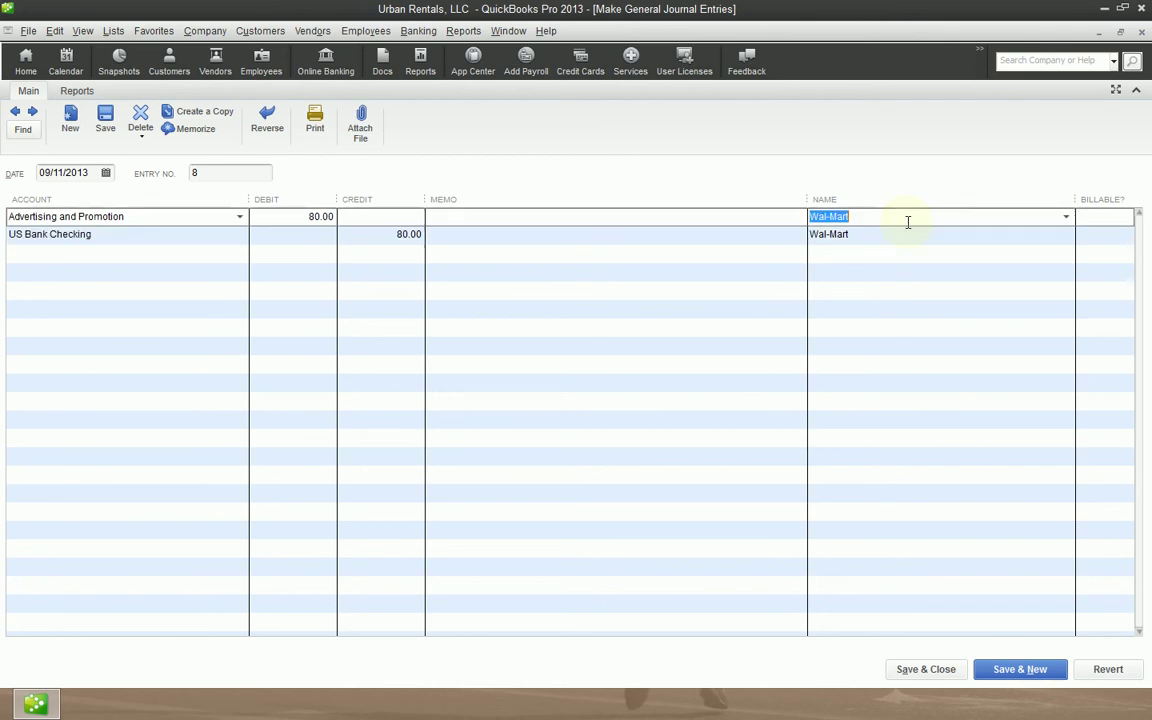
# Step: Clear the Wal-Mart name from the 80.00 Advertising and Promotion line of general journal entry 8
pyautogui.press('Delete')
pyautogui.press('Tab')
pyautogui.press('Tab')
pyautogui.press('Tab')
pyautogui.press('Tab')
pyautogui.press('Tab')
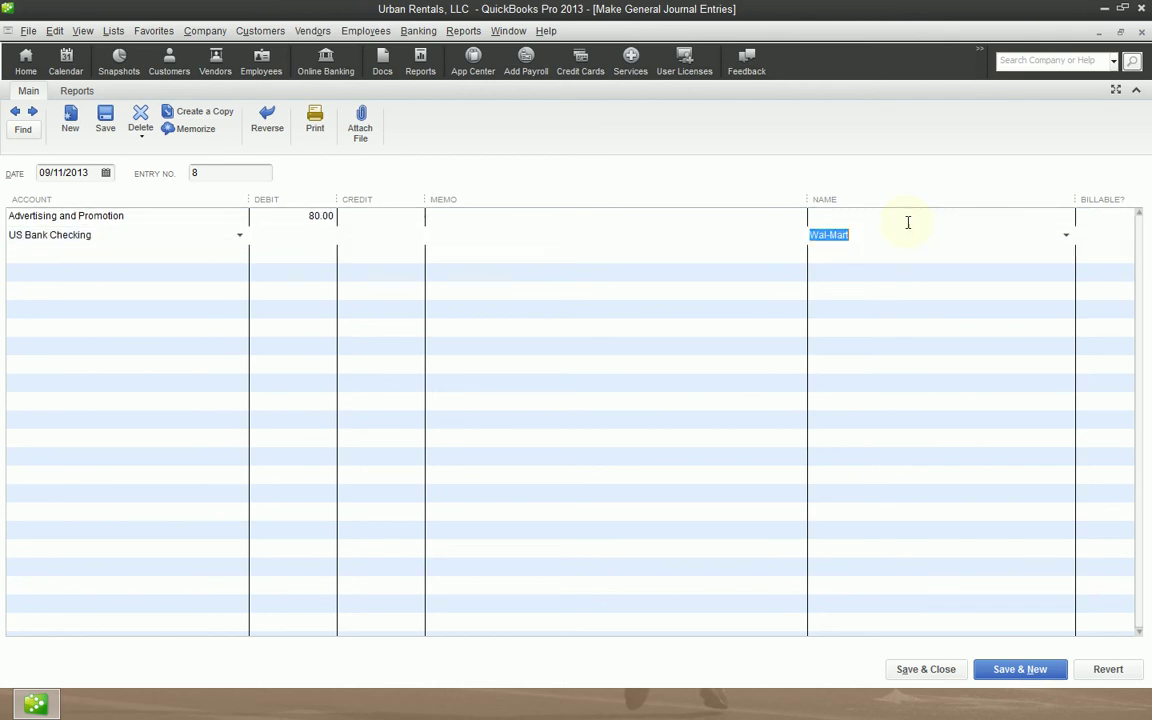
# Step: Add a third line to journal entry 8 debiting Advertising and Promotion 40.00 with the name Wal-Mart
pyautogui.press('Tab')
pyautogui.press('Tab')
pyautogui.write('Ac')
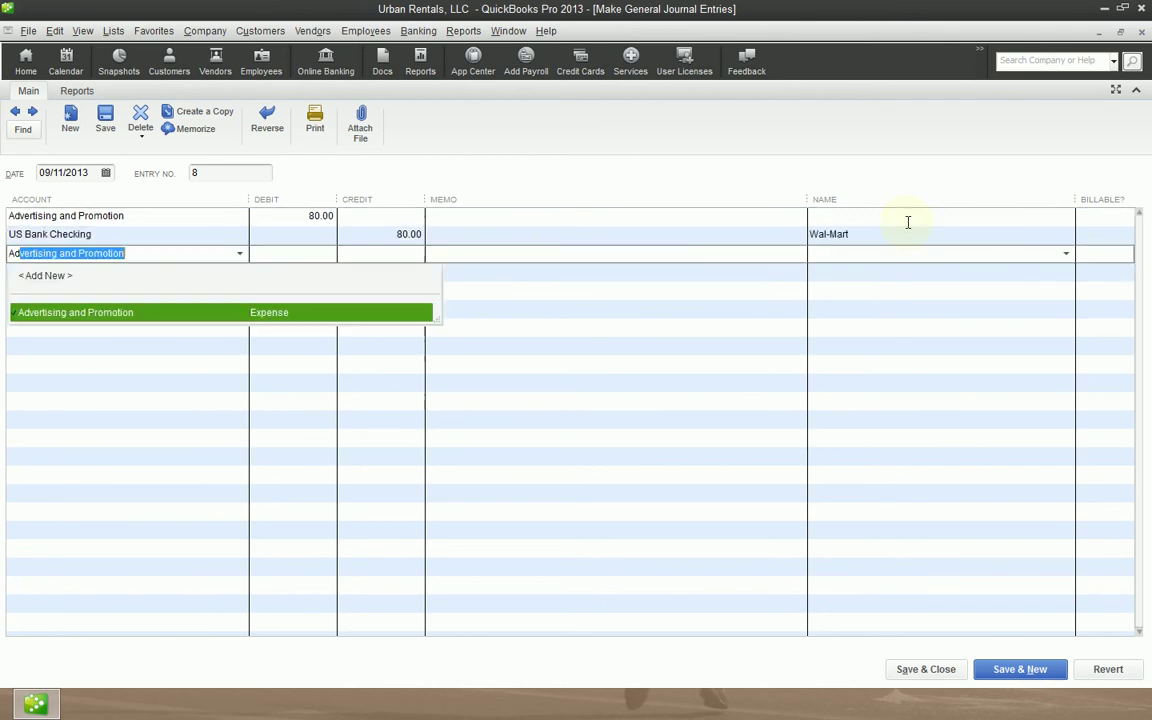
pyautogui.write('ve')
pyautogui.press('Tab')
pyautogui.write('40')
pyautogui.press('Tab')
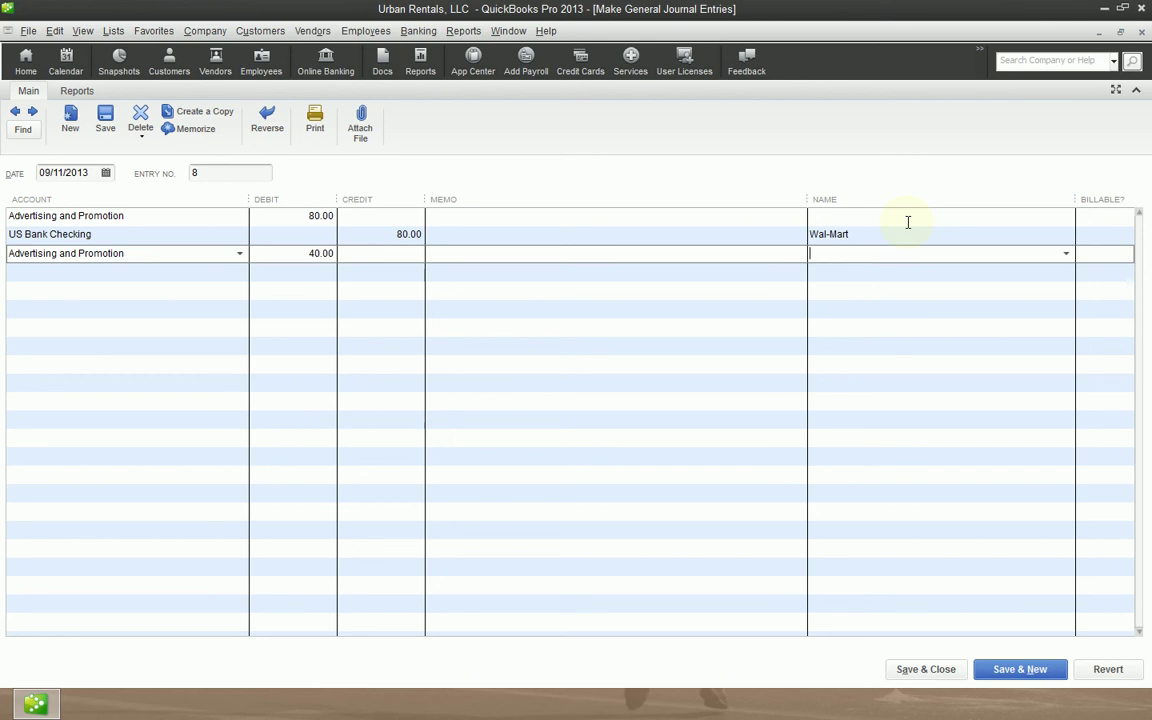
pyautogui.press('Tab')
pyautogui.press('Tab')
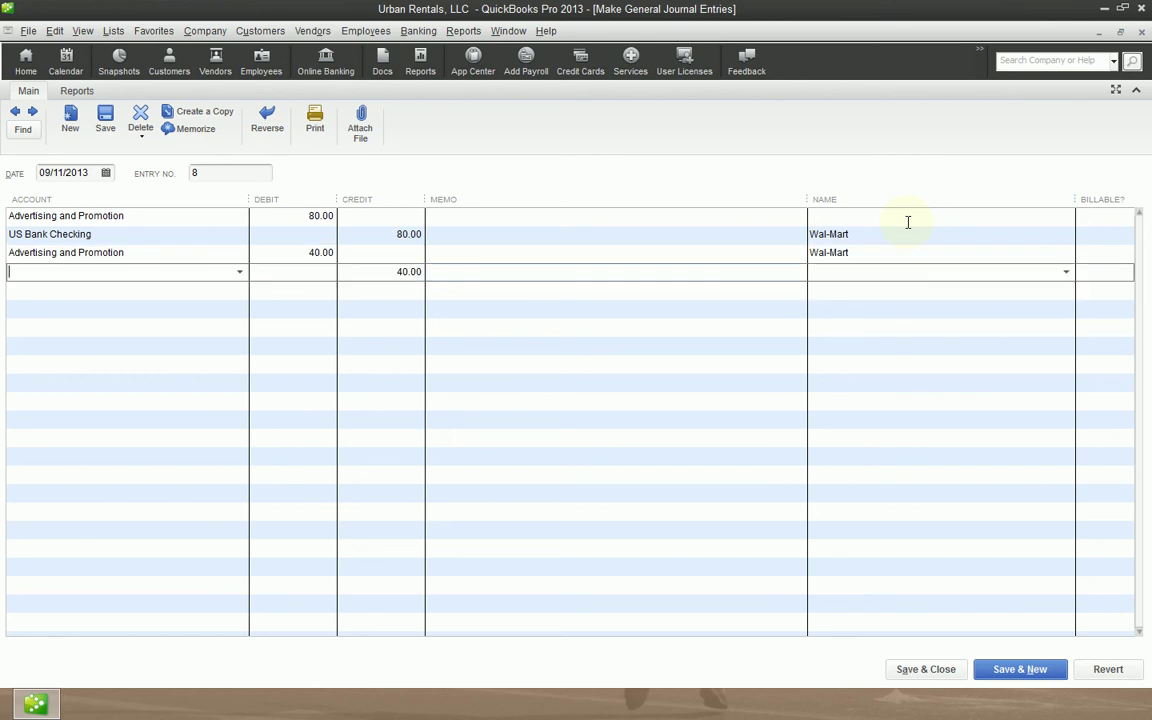
# Step: Assign the 40.00 credit line to US Bank Checking and save journal entry 8
pyautogui.write('US Bank Checking')
pyautogui.press('Tab')
pyautogui.hotkey('ctrl', 'n')
pyautogui.press('Return')
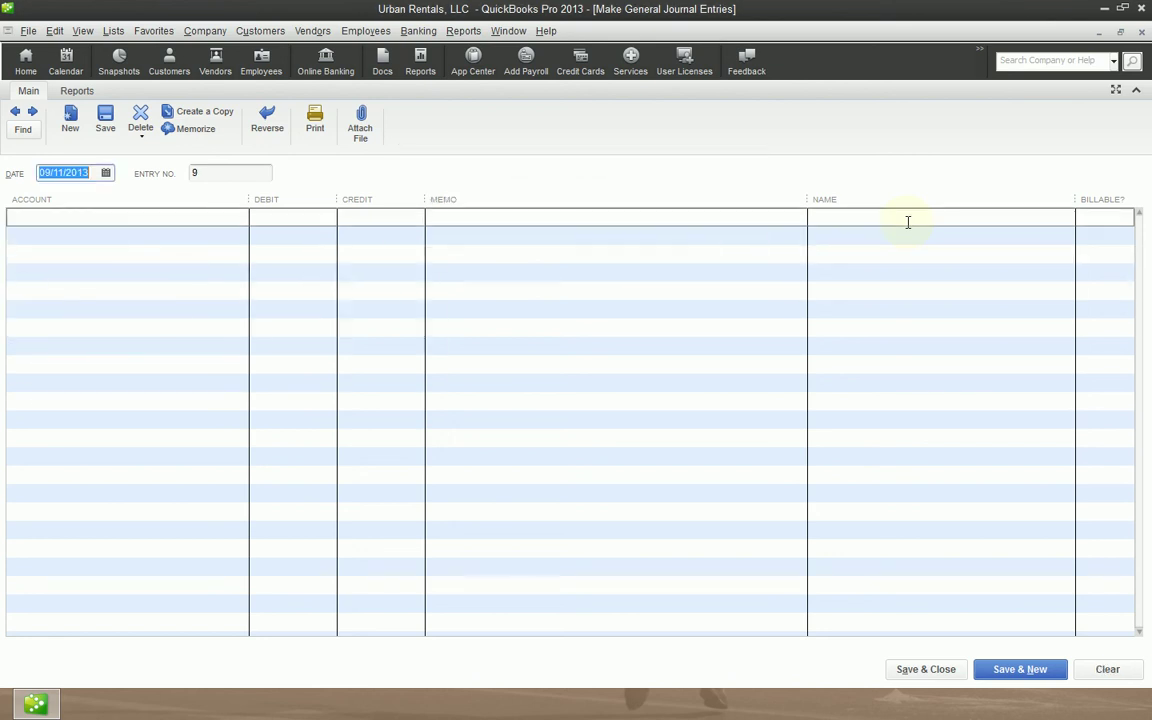
# Step: Check the Wal-Mart vendor's transaction list, and reopen general journal entry 8 from the 40.00 payment in the US Bank Checking register
pyautogui.press('Escape')
pyautogui.press('Escape')
pyautogui.press('Escape')
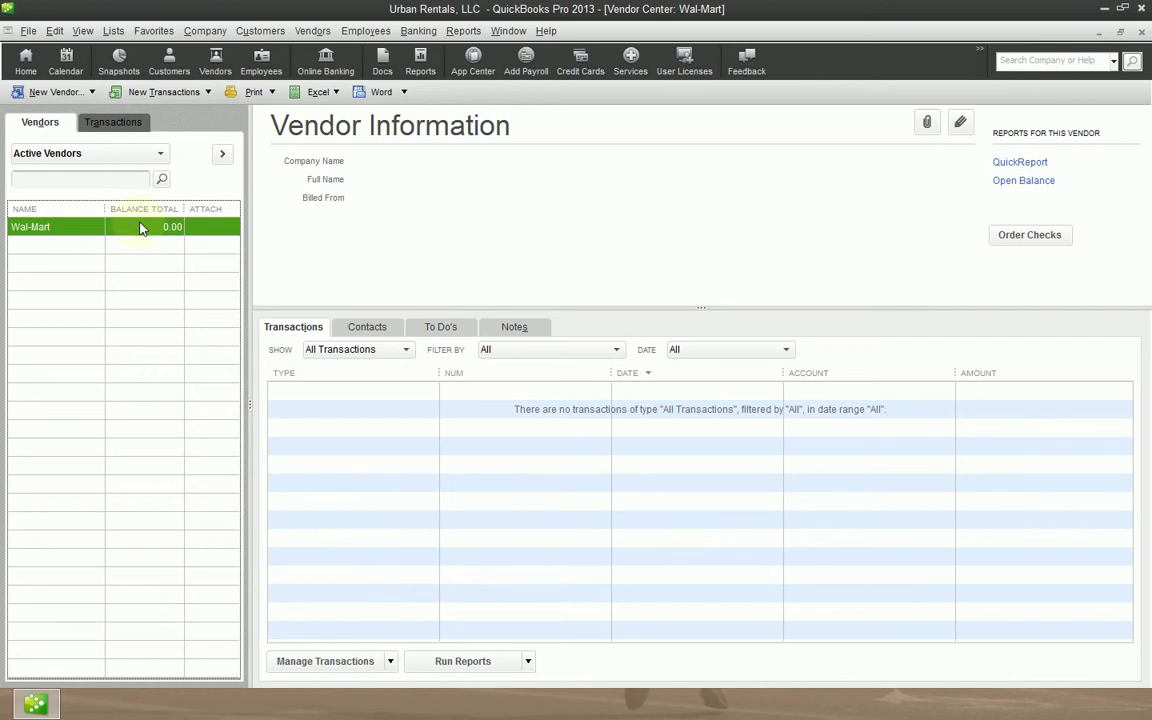
pyautogui.hotkey('ctrl', 'a')
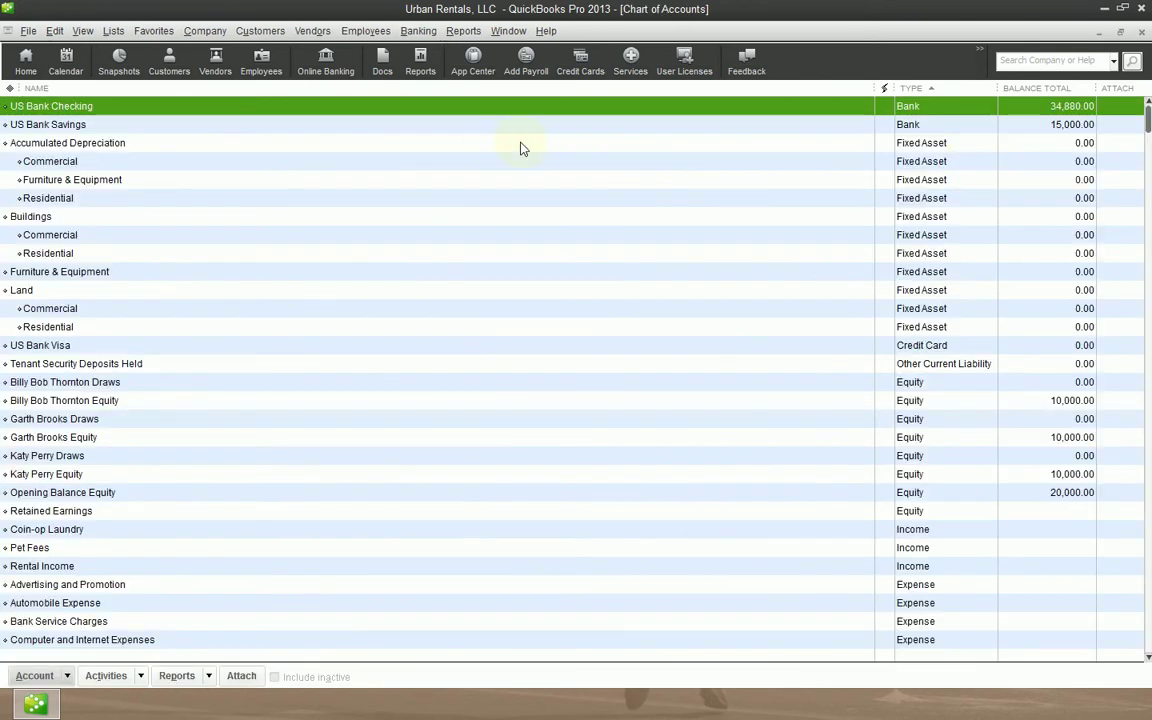
pyautogui.doubleClick(93, 112)
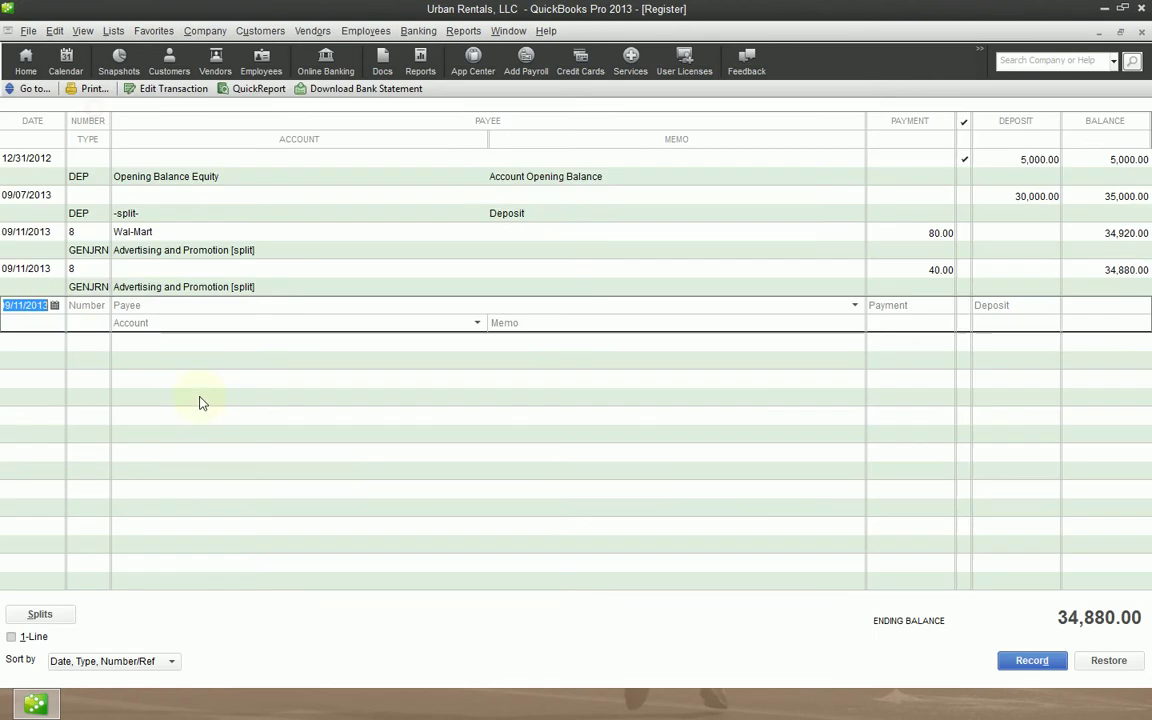
pyautogui.click(95, 295)
pyautogui.doubleClick(95, 295)
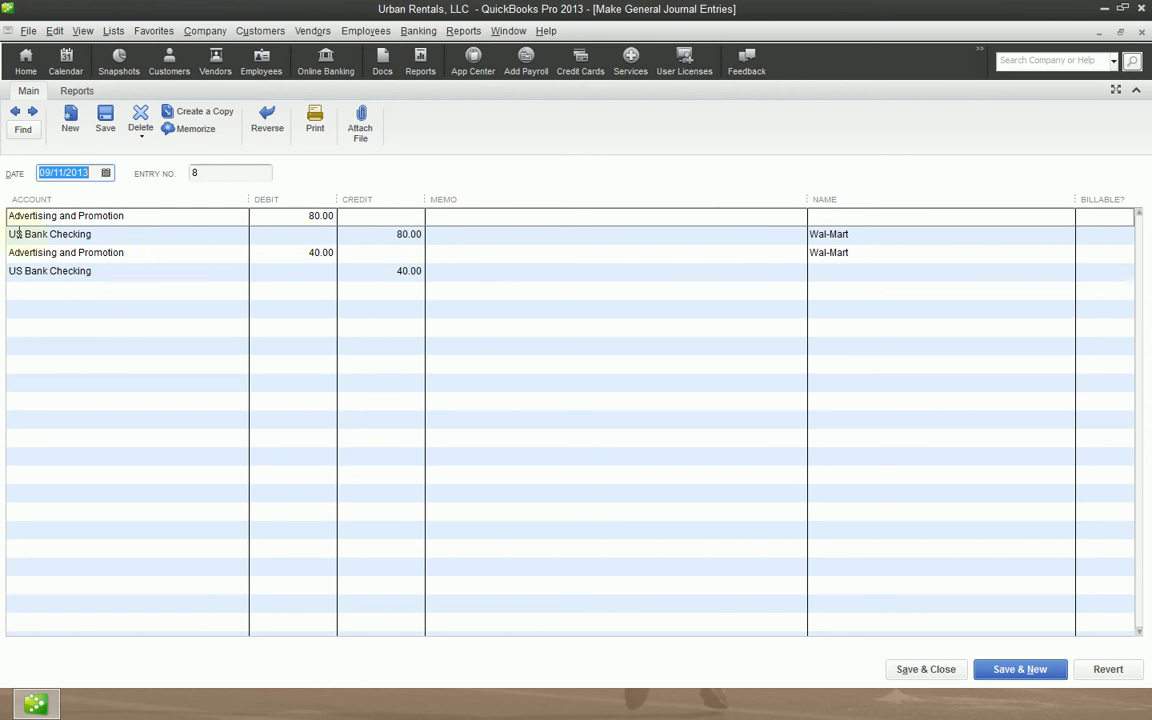
# Step: Compare the Wal-Mart names on the second and third lines of journal entry 8 with the vendor's transaction list
pyautogui.click(51, 234)
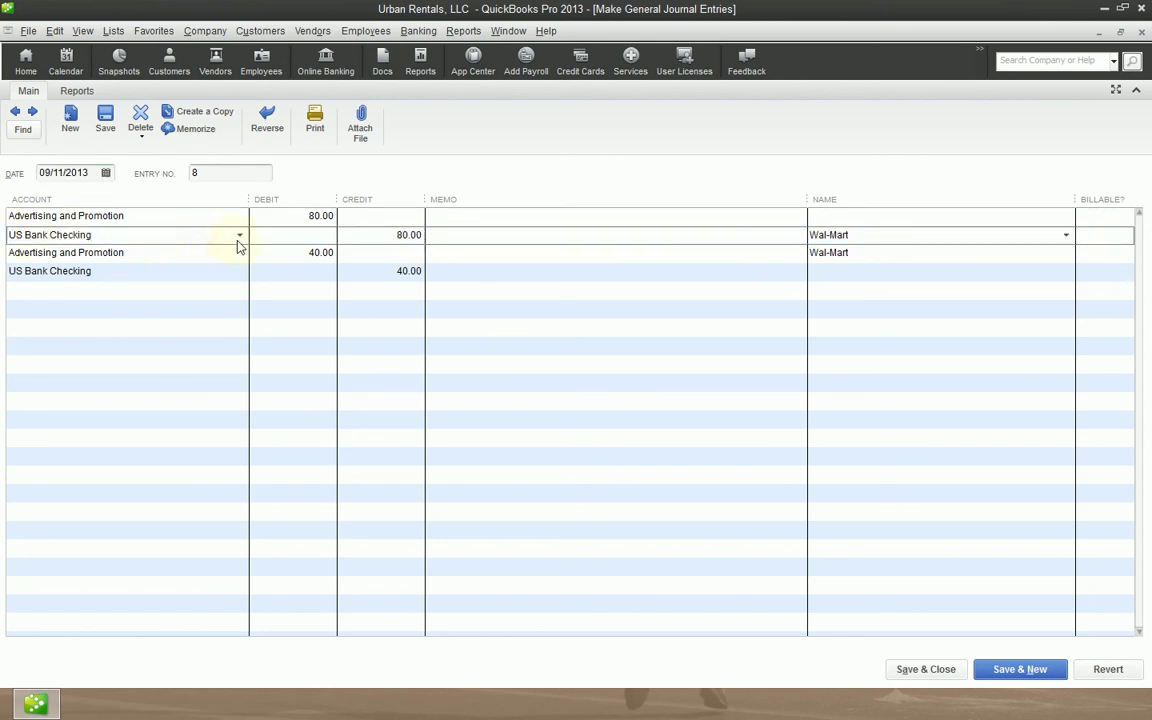
pyautogui.click(868, 234)
pyautogui.click(215, 58)
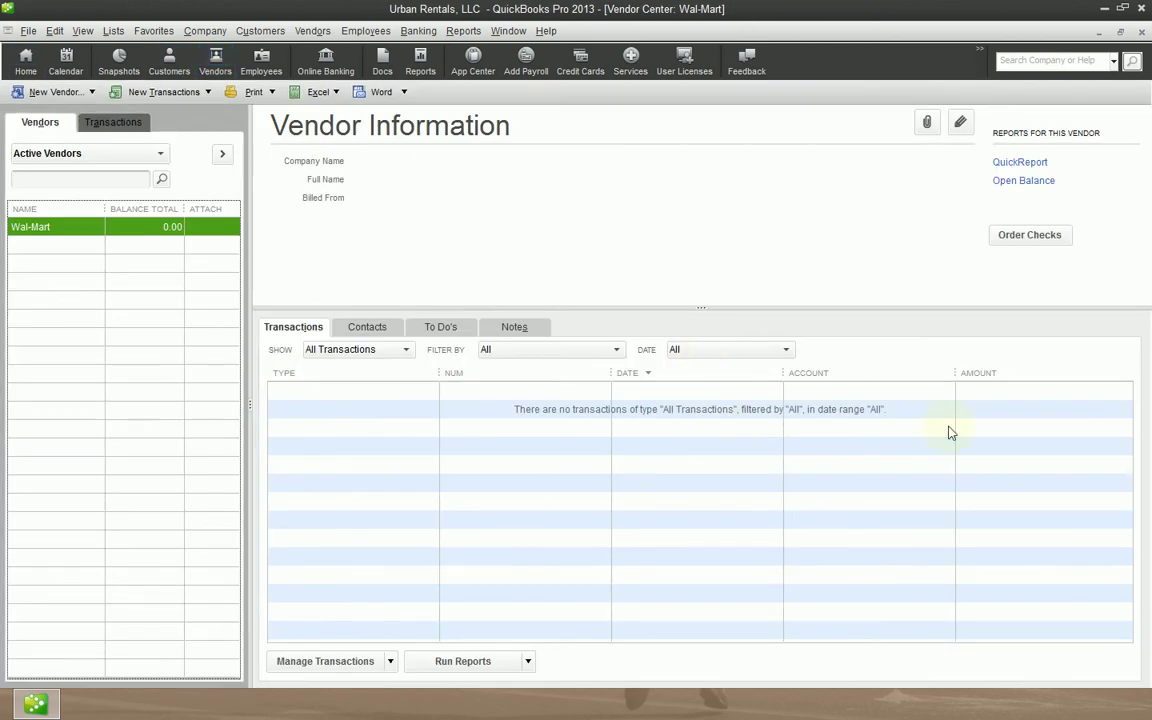
pyautogui.press('Escape')
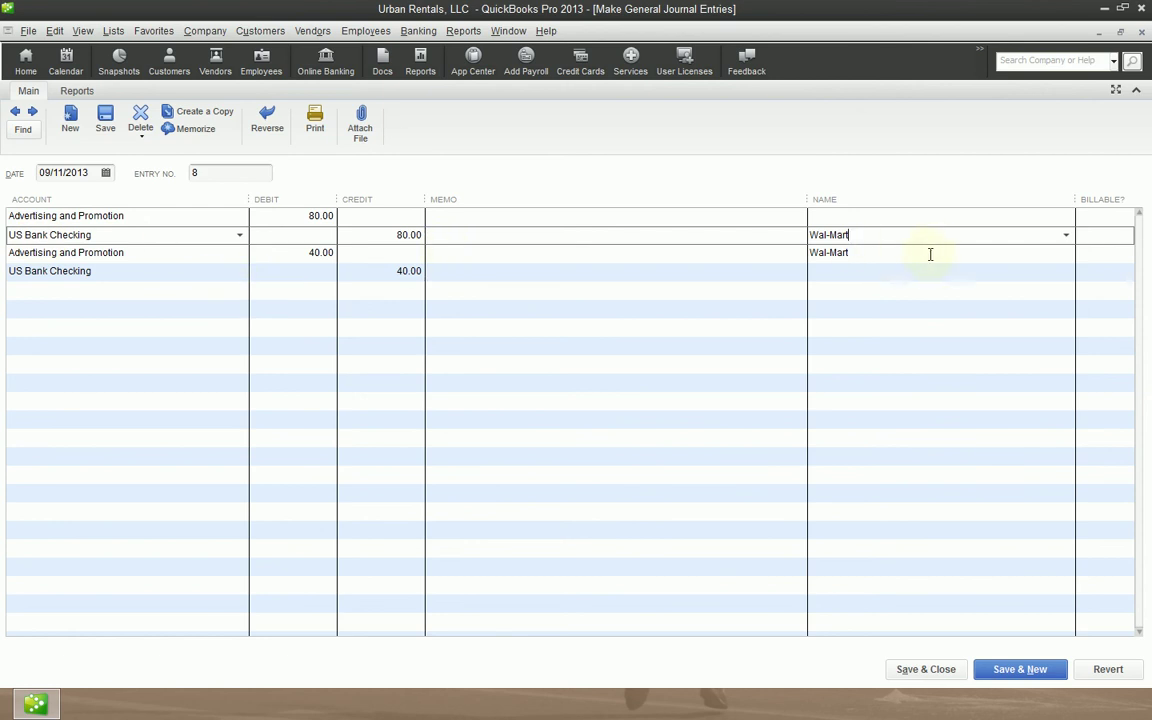
pyautogui.click(30, 253)
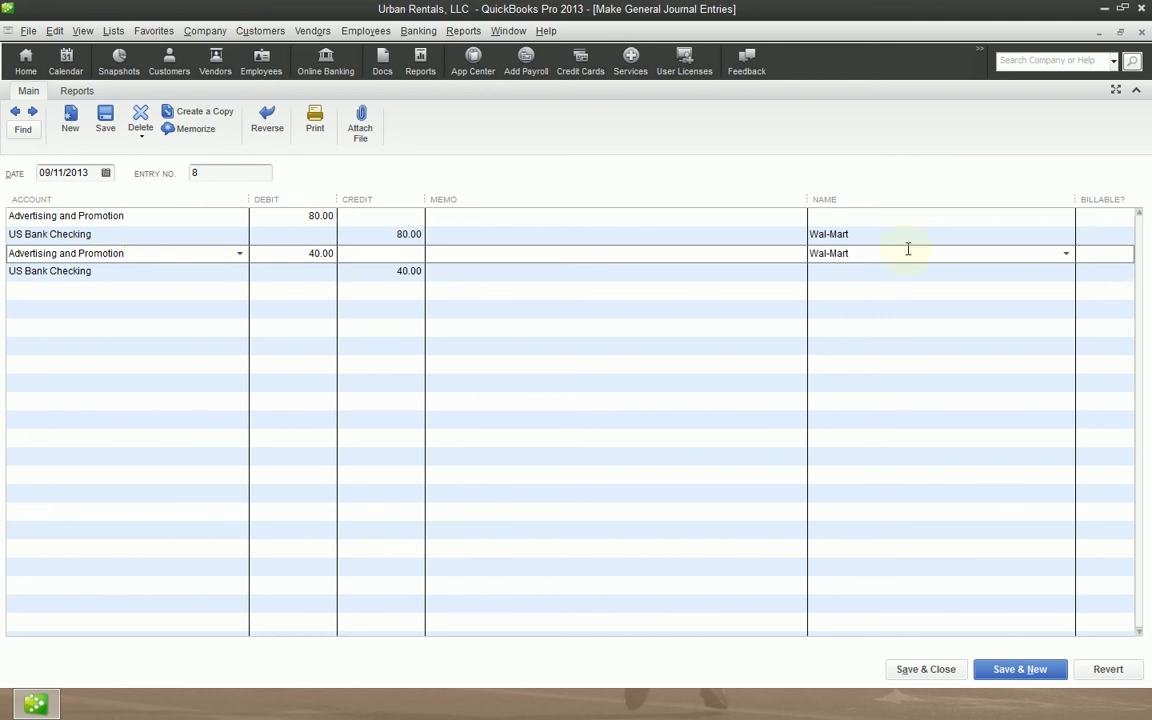
pyautogui.doubleClick(843, 257)
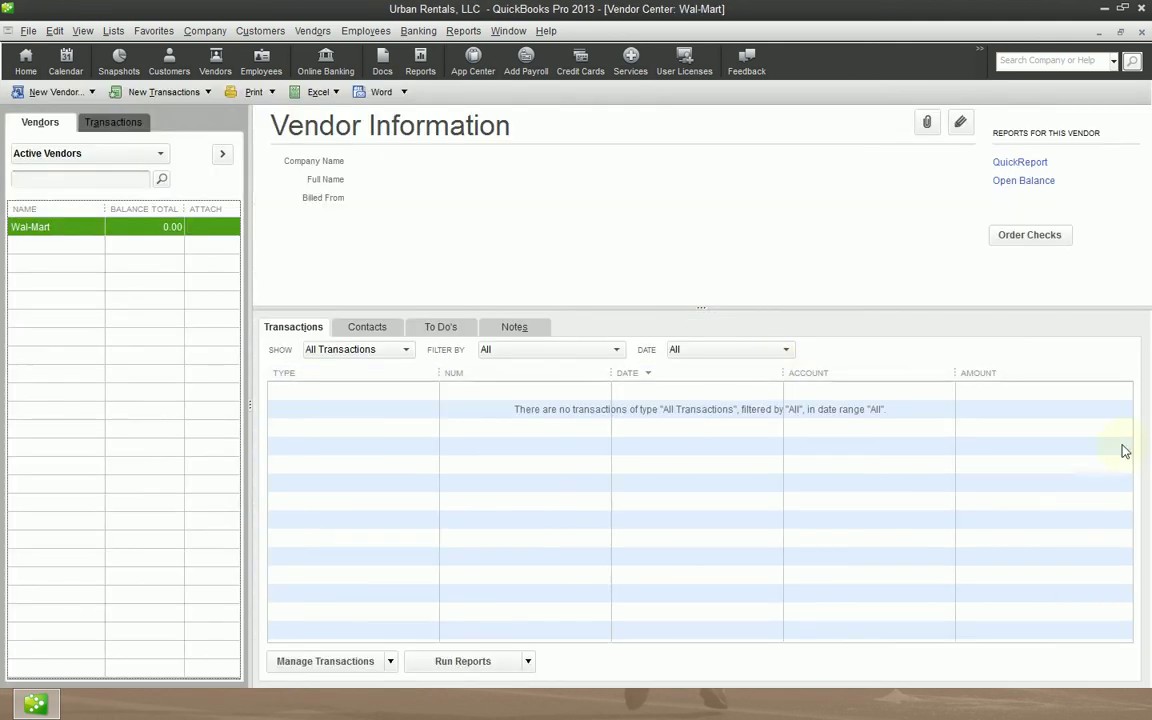
pyautogui.press('Escape')
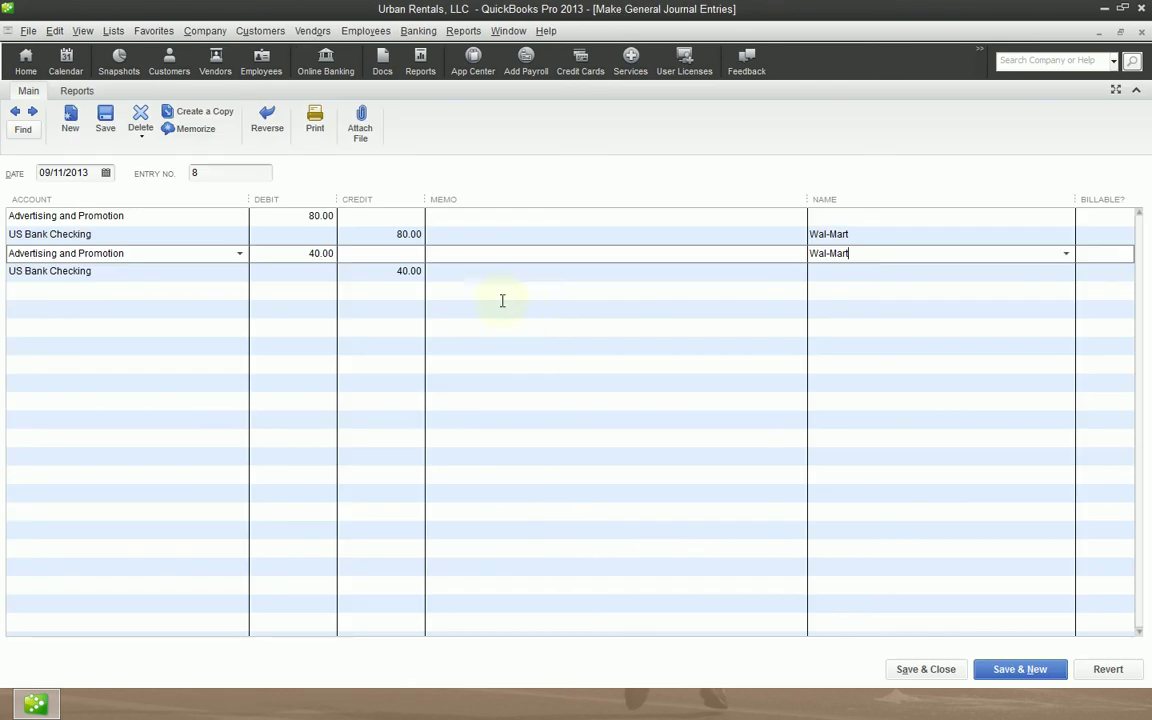
# Step: Set the name on the first Advertising and Promotion line to Wal-Mart, save the entry and return to the vendor's transaction list
pyautogui.click(914, 216)
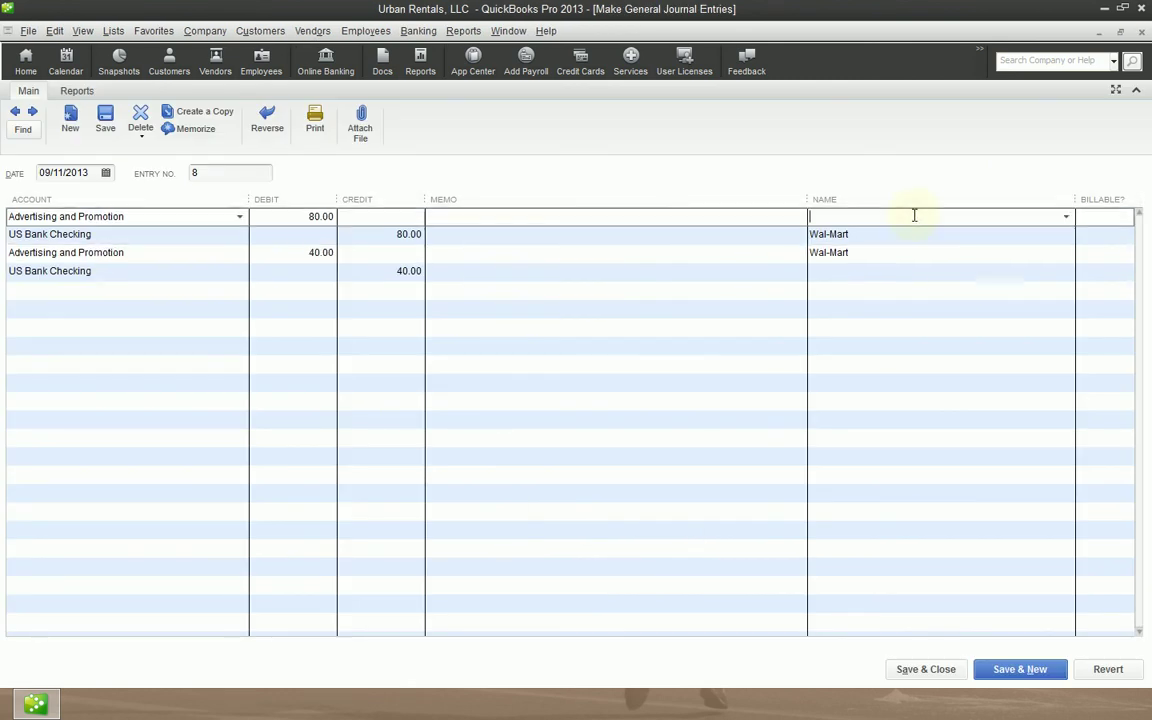
pyautogui.write('Wal-Mart')
pyautogui.press('Tab')
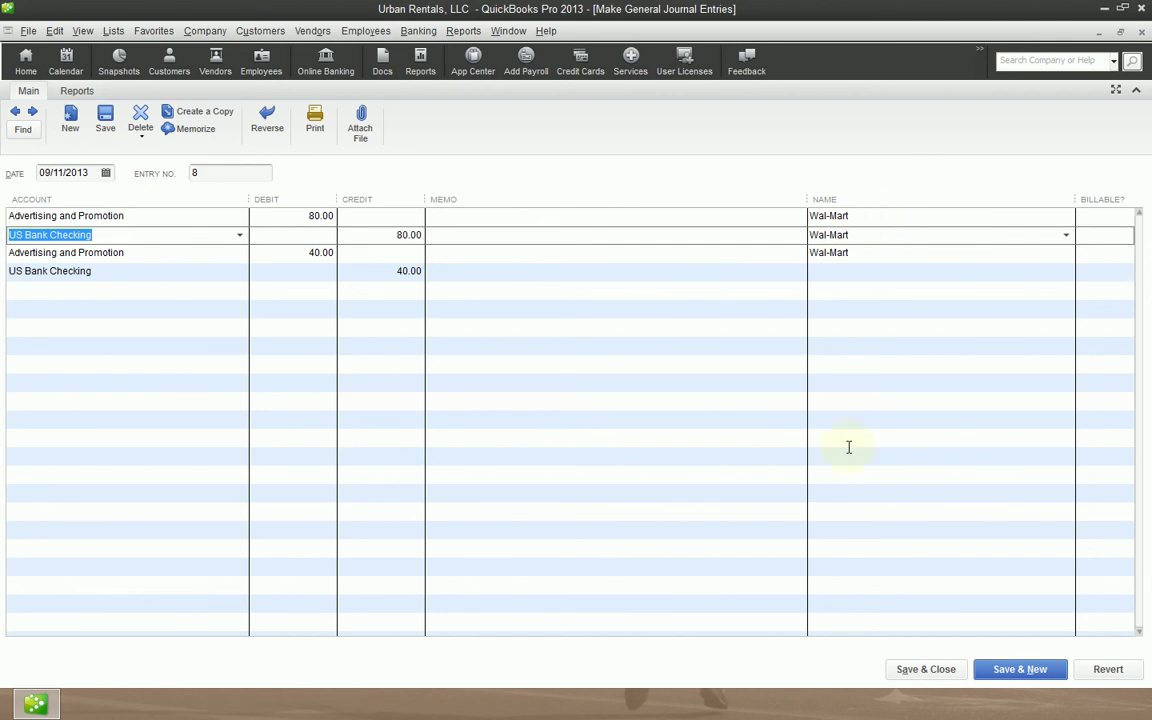
pyautogui.press('Escape')
pyautogui.press('Return')
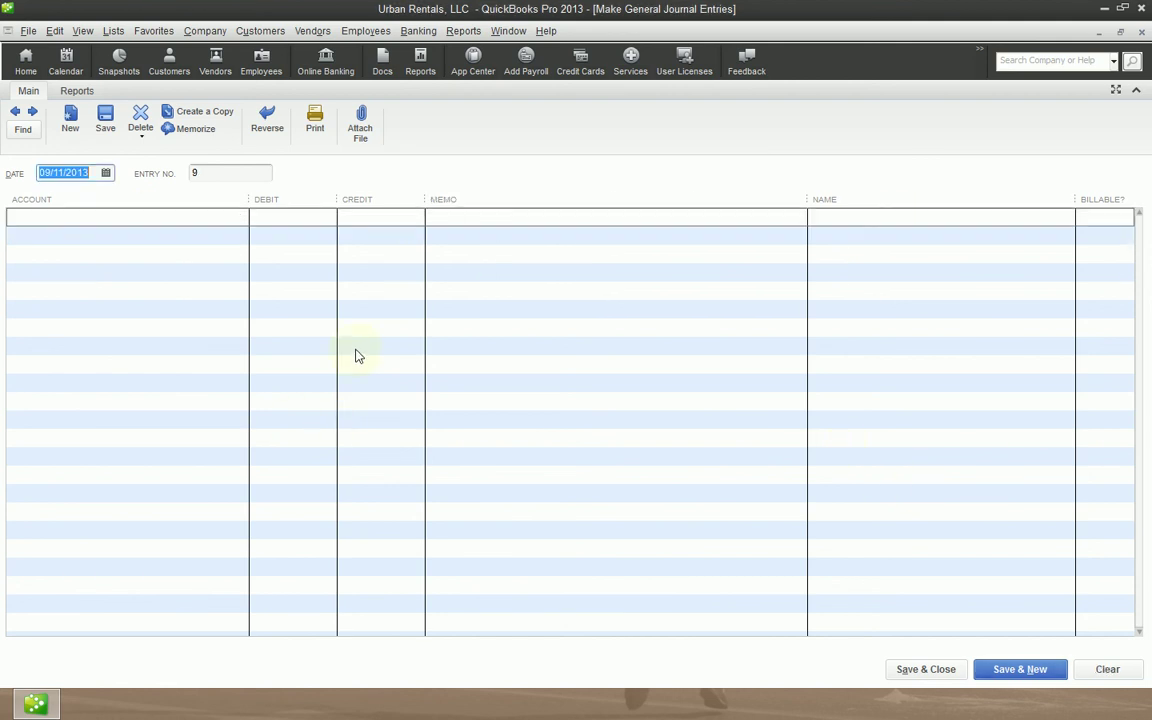
pyautogui.press('Escape')
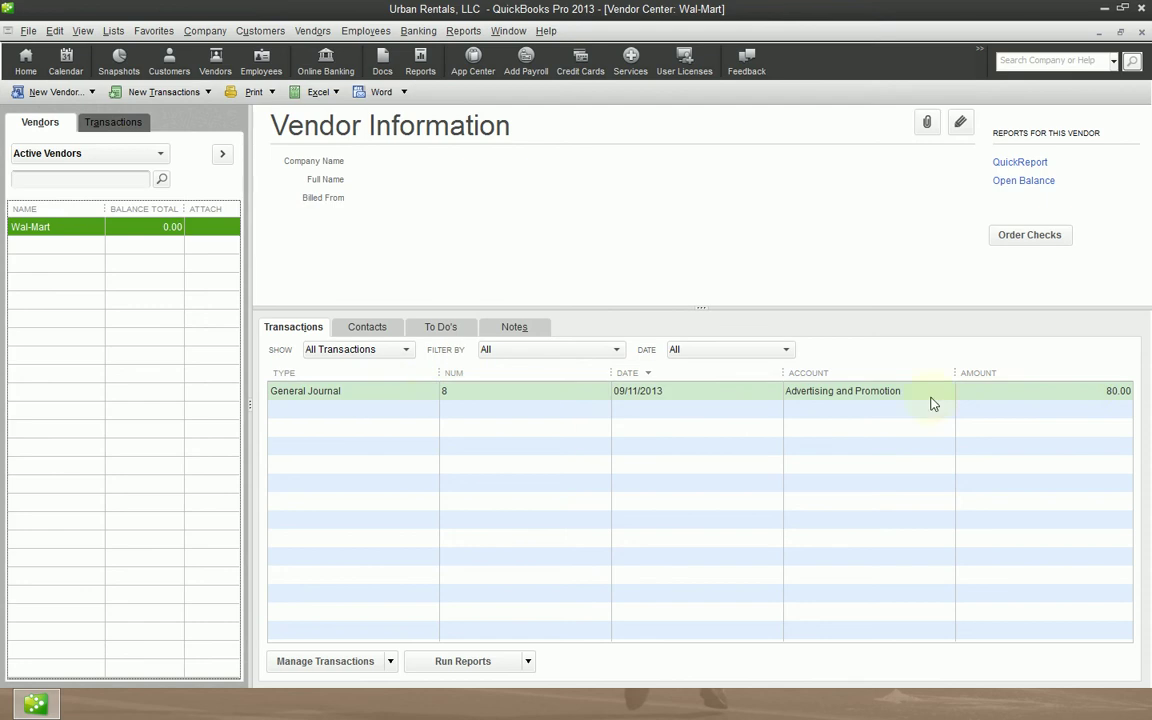
# Step: Open general journal entry 8 from the Wal-Mart vendor's transaction list and delete the entry
pyautogui.click(993, 395)
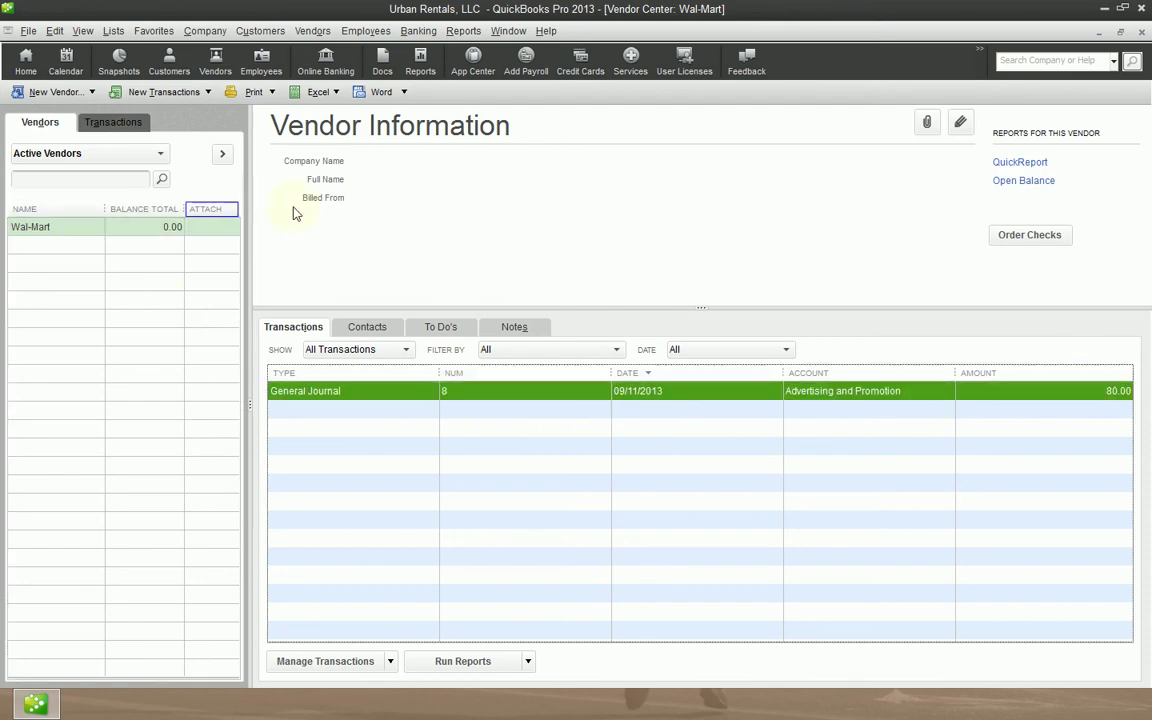
pyautogui.doubleClick(600, 398)
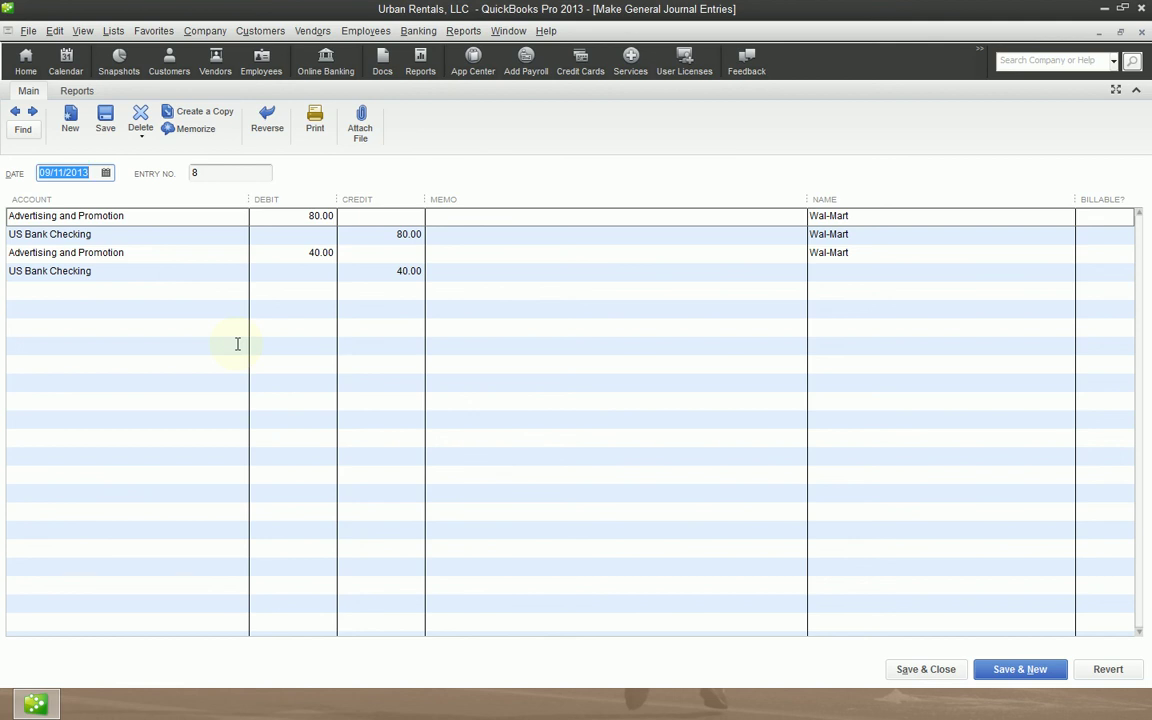
pyautogui.hotkey('ctrl', 'd')
pyautogui.press('Return')
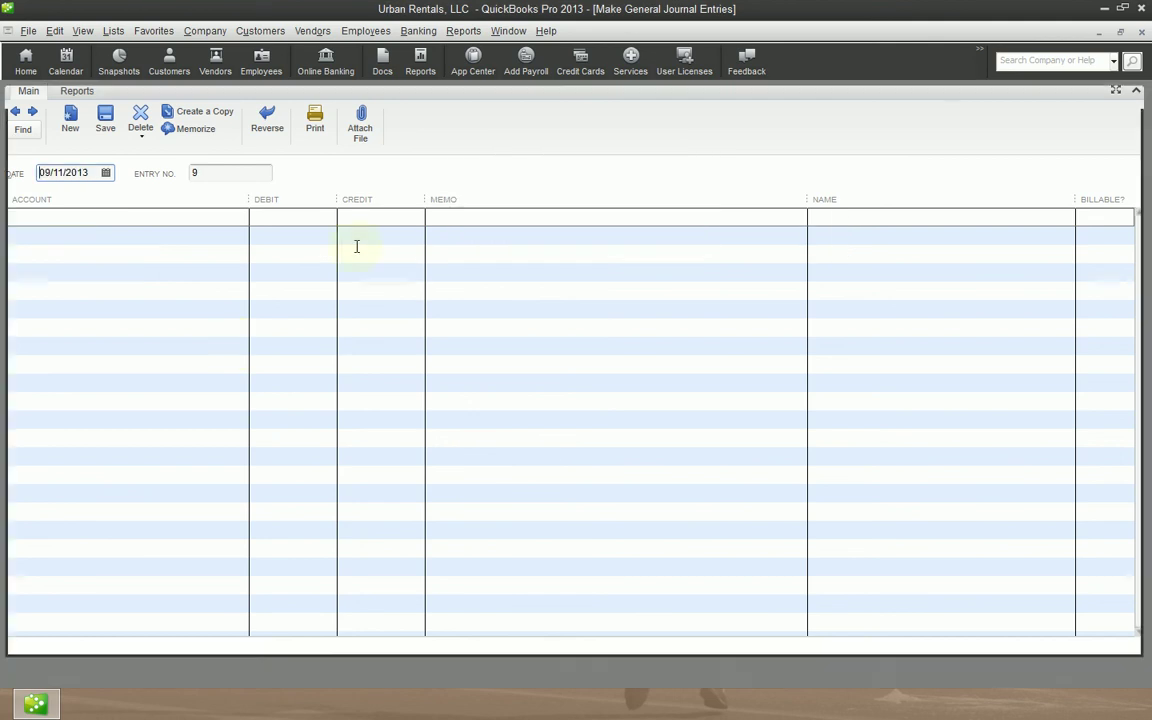
pyautogui.press('Escape')
# Step: Delete the Wal-Mart vendor and close all the remaining windows
pyautogui.click(93, 228)
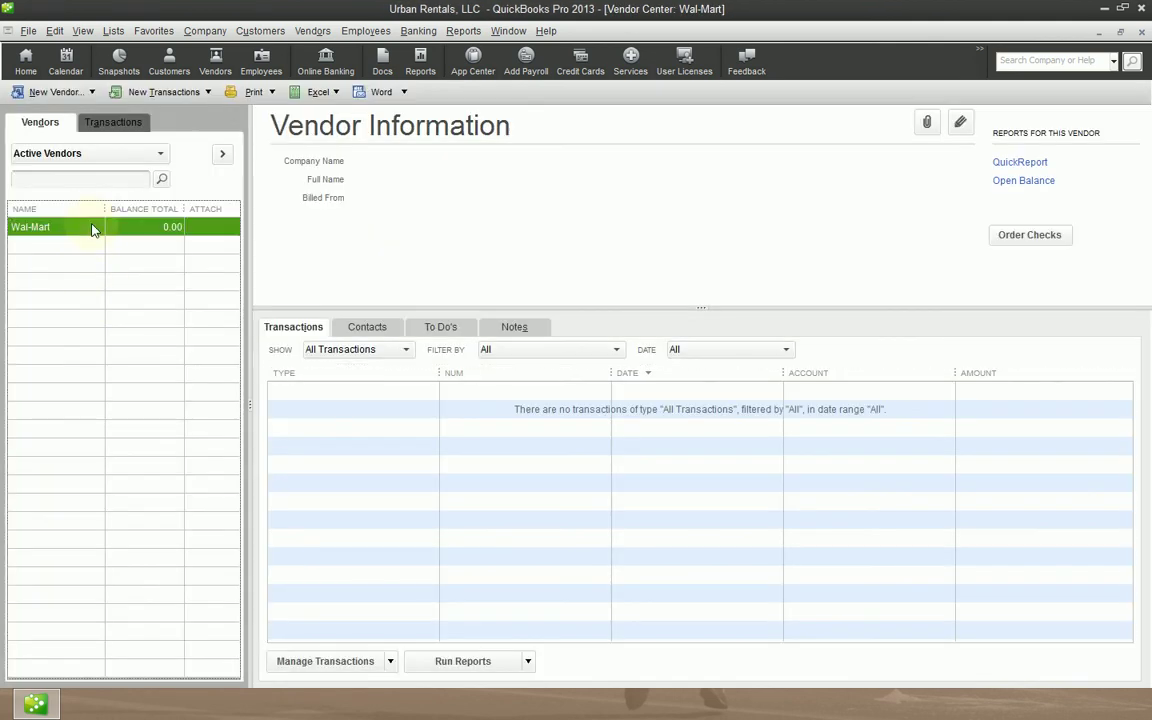
pyautogui.hotkey('ctrl', 'd')
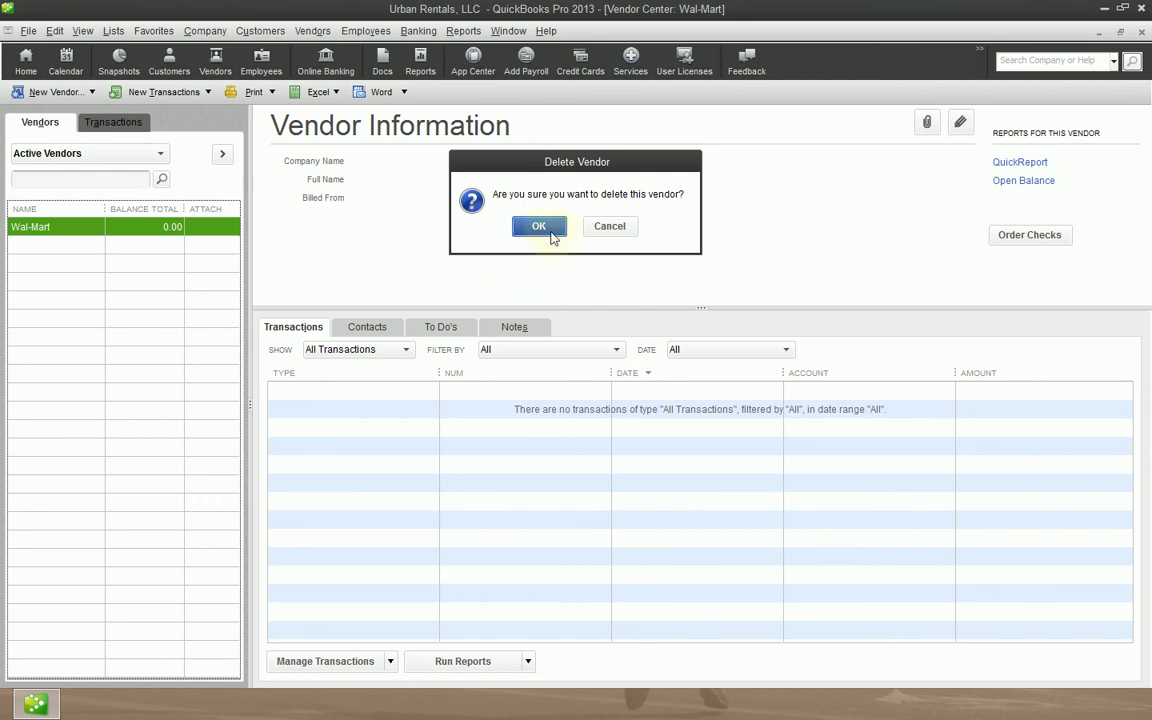
pyautogui.click(541, 226)
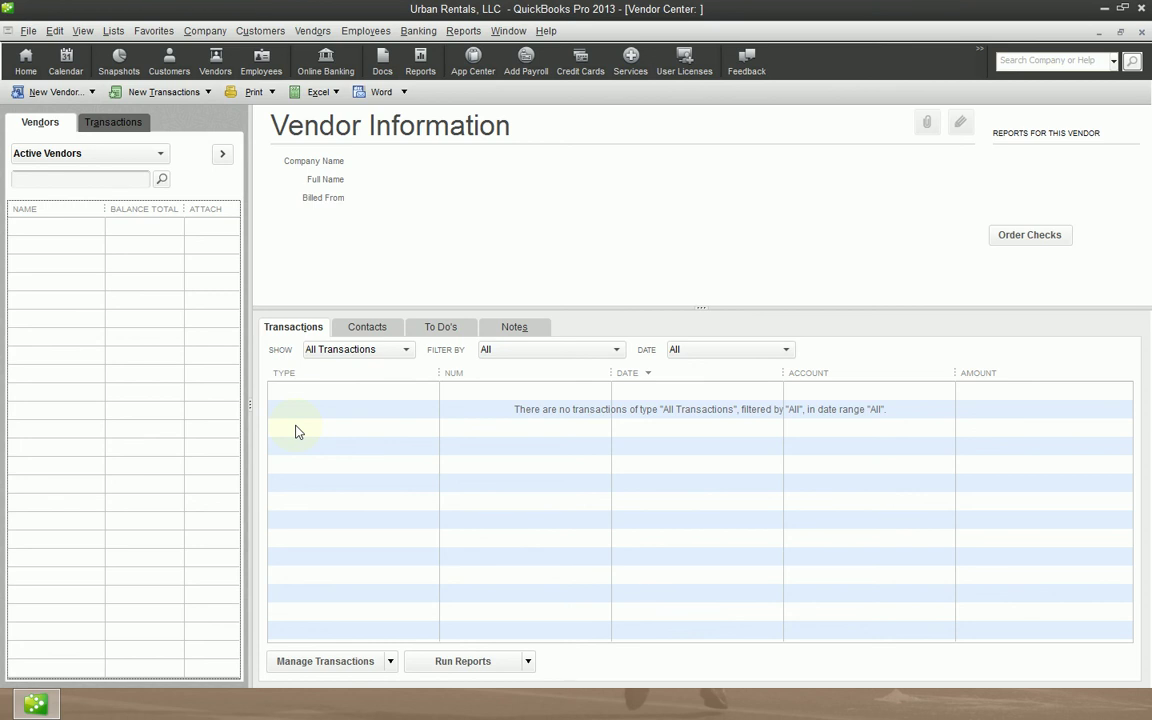
pyautogui.press('Escape')
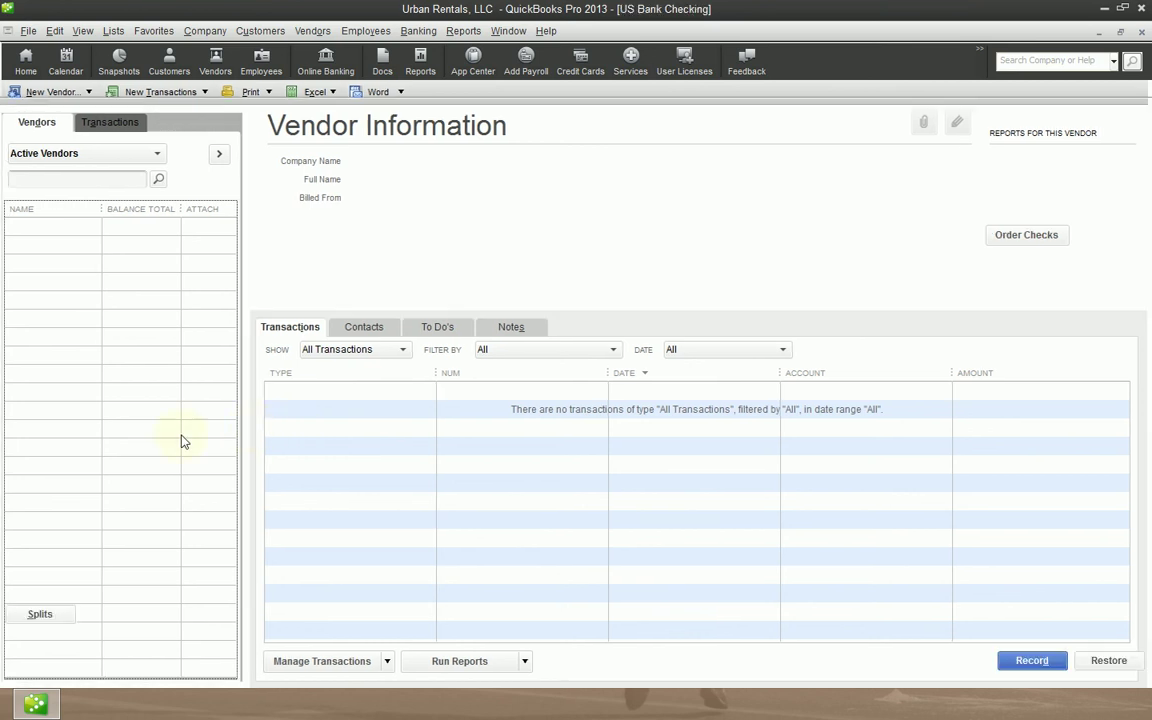
pyautogui.press('Escape')
pyautogui.press('Escape')
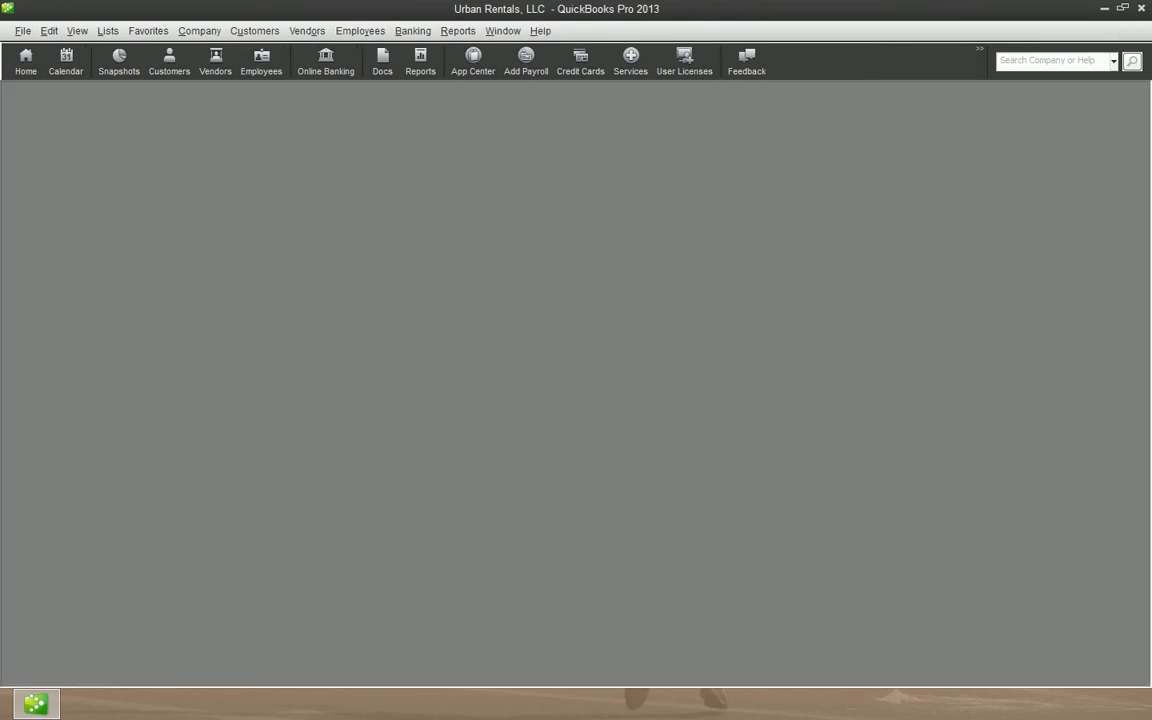